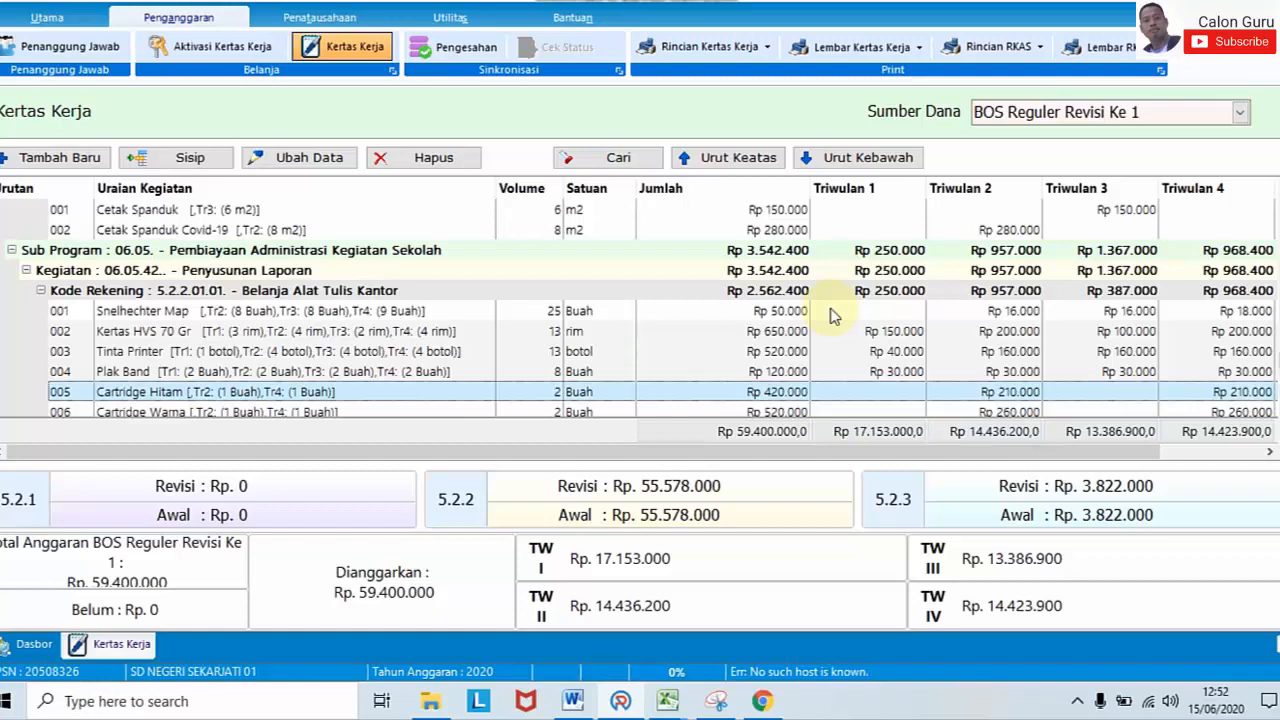
scroll(834, 316, down, 1)
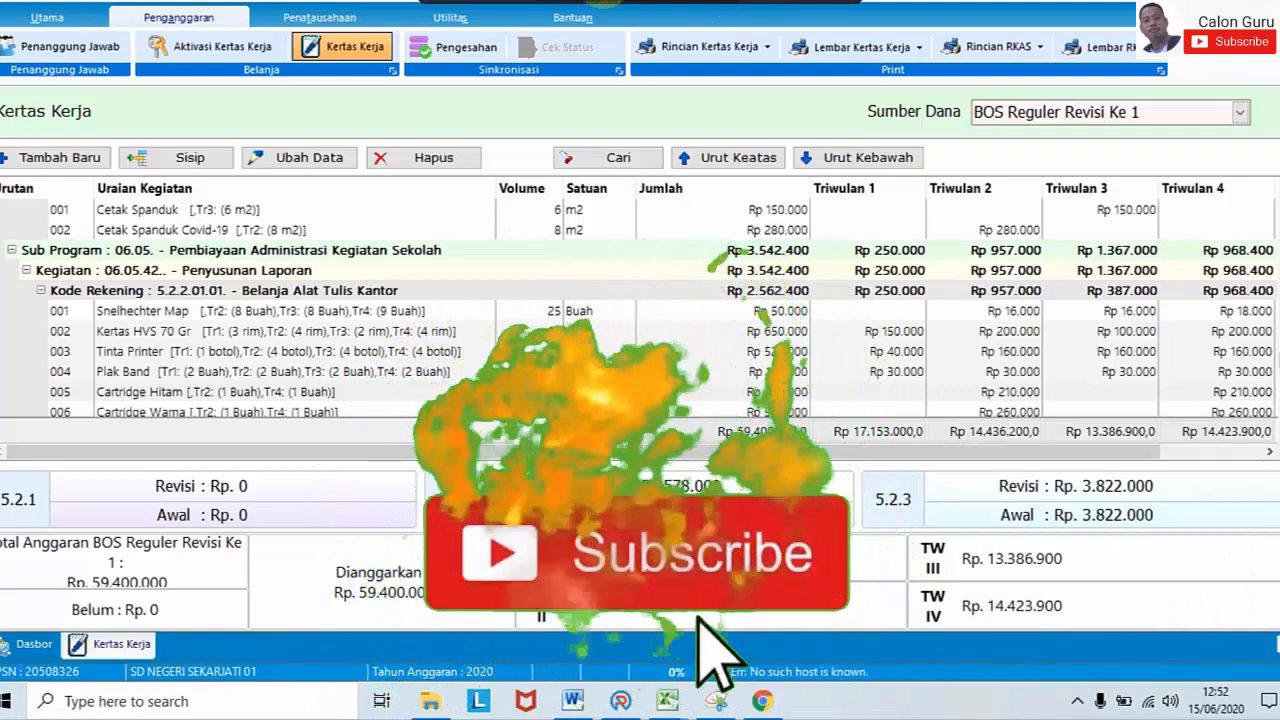
click(944, 388)
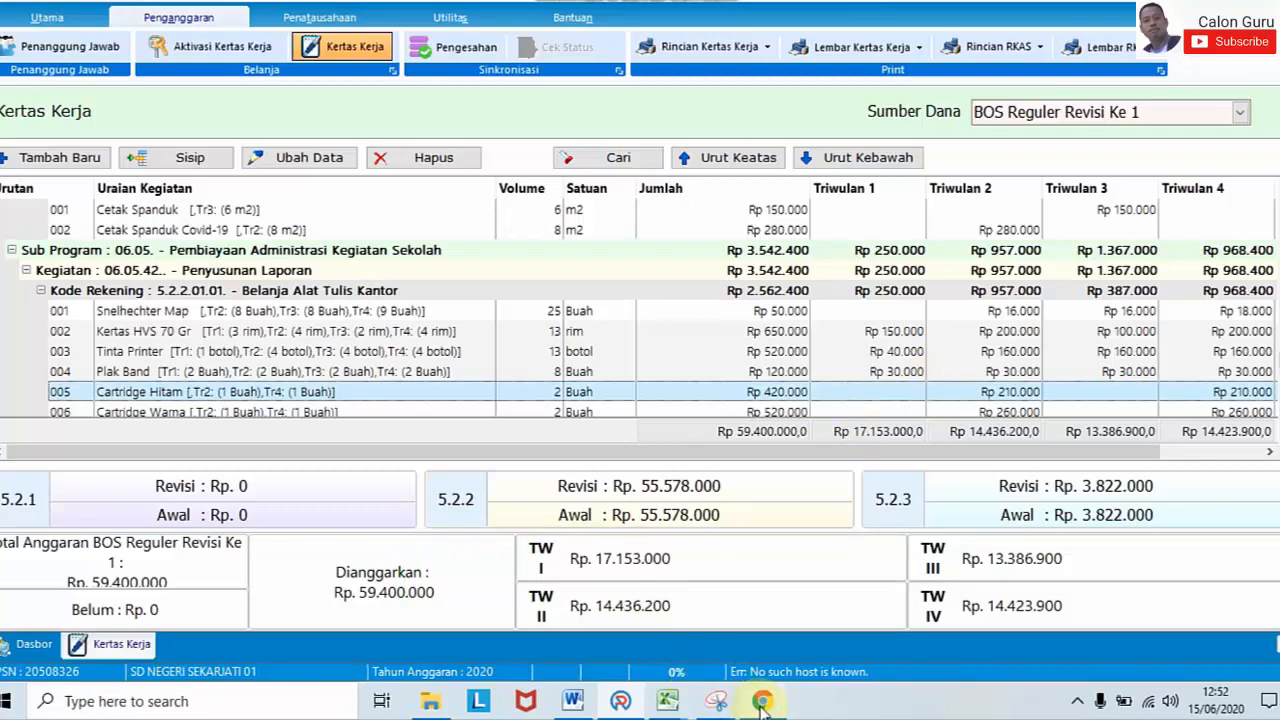
mouse_move(672, 705)
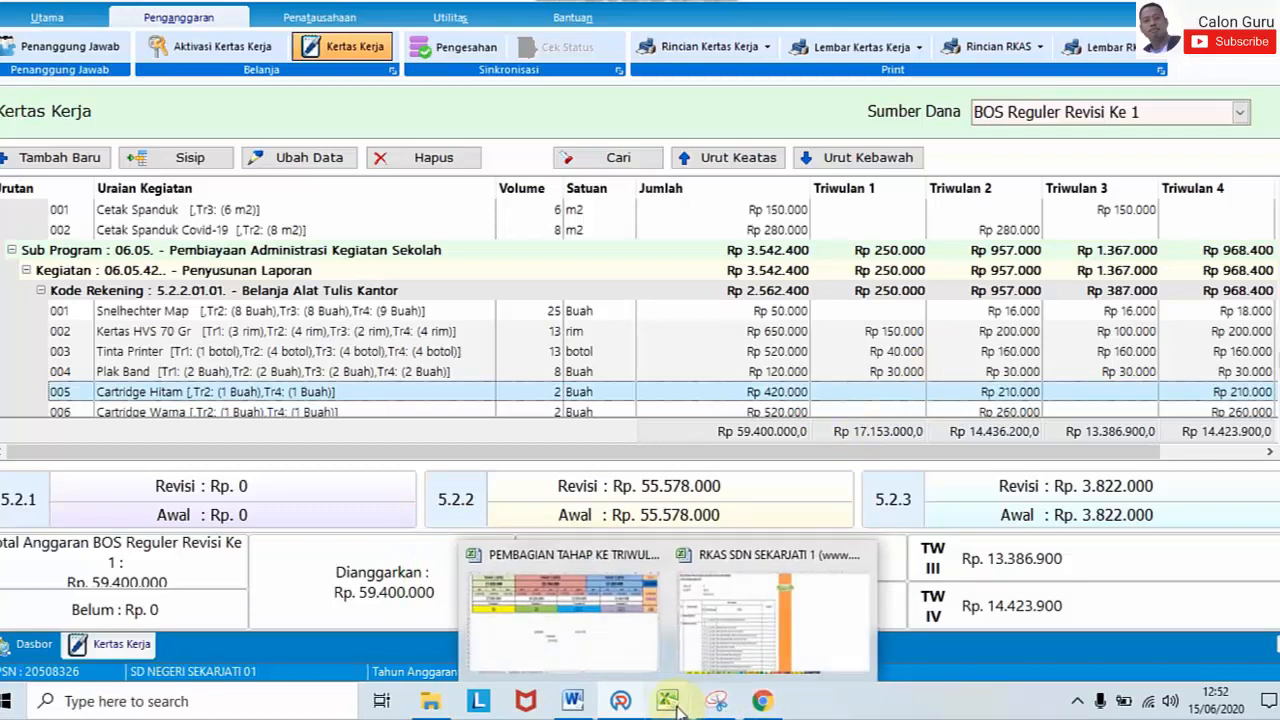
mouse_move(580, 608)
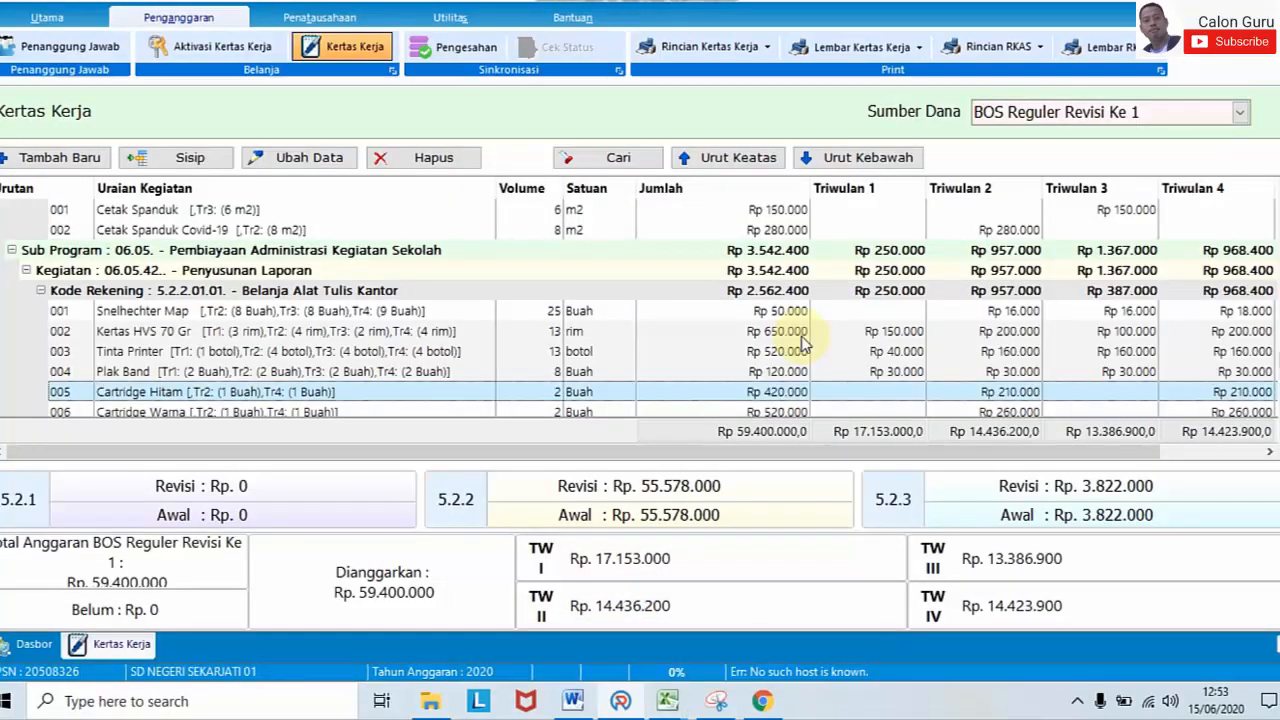
click(770, 615)
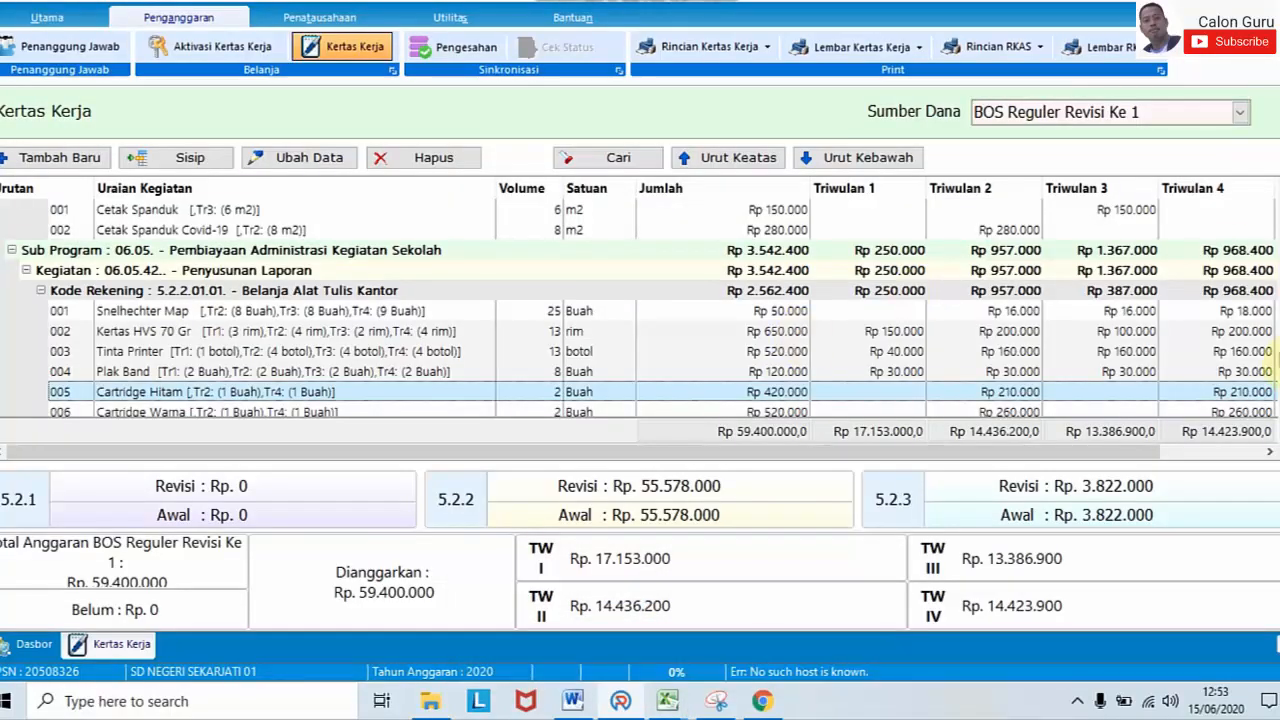
Step: Open the Lembar RKAS Tahap report for BOS Reguler Revisi Ke 1 and review its budget and per-stage tables
drag(1279, 362, 1279, 200)
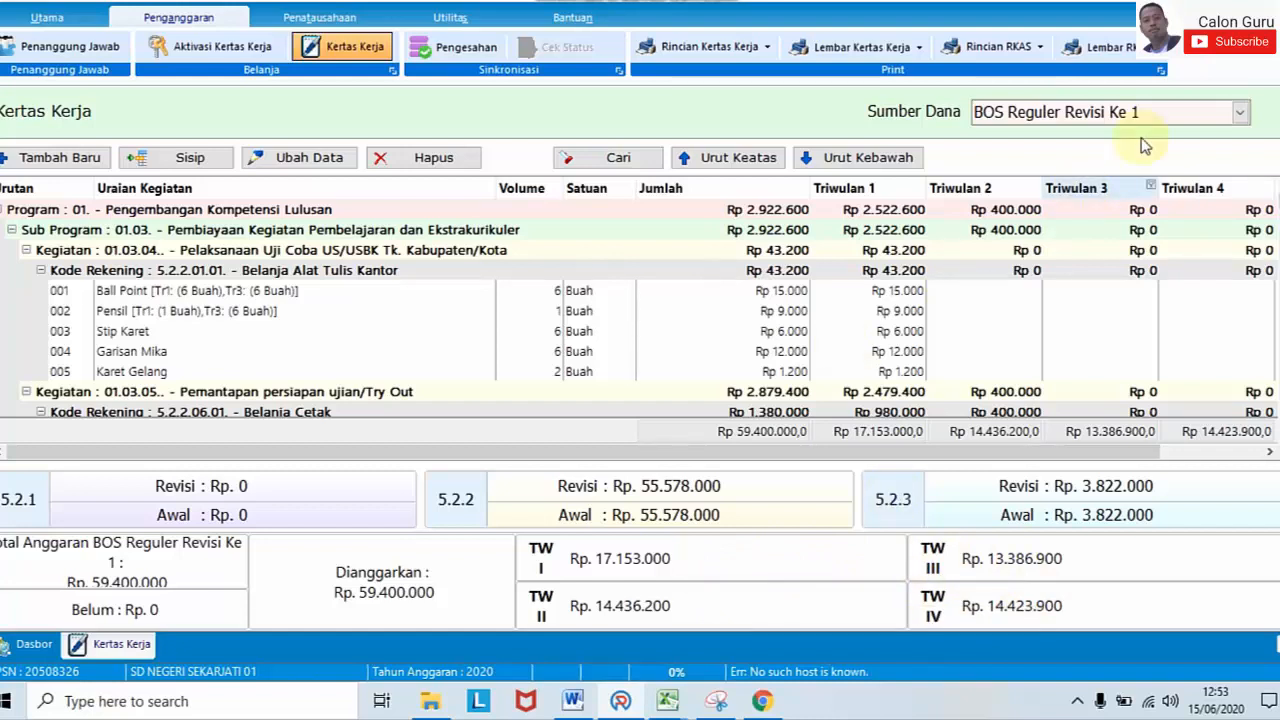
click(1160, 64)
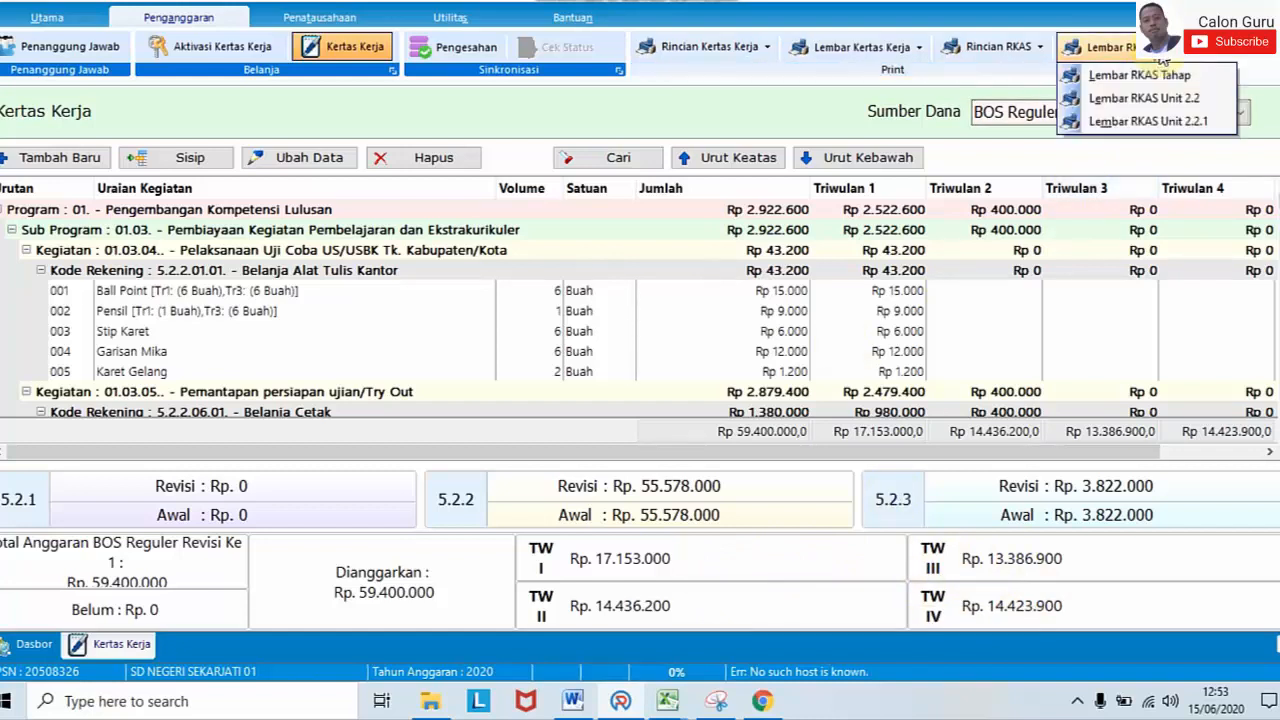
click(1170, 77)
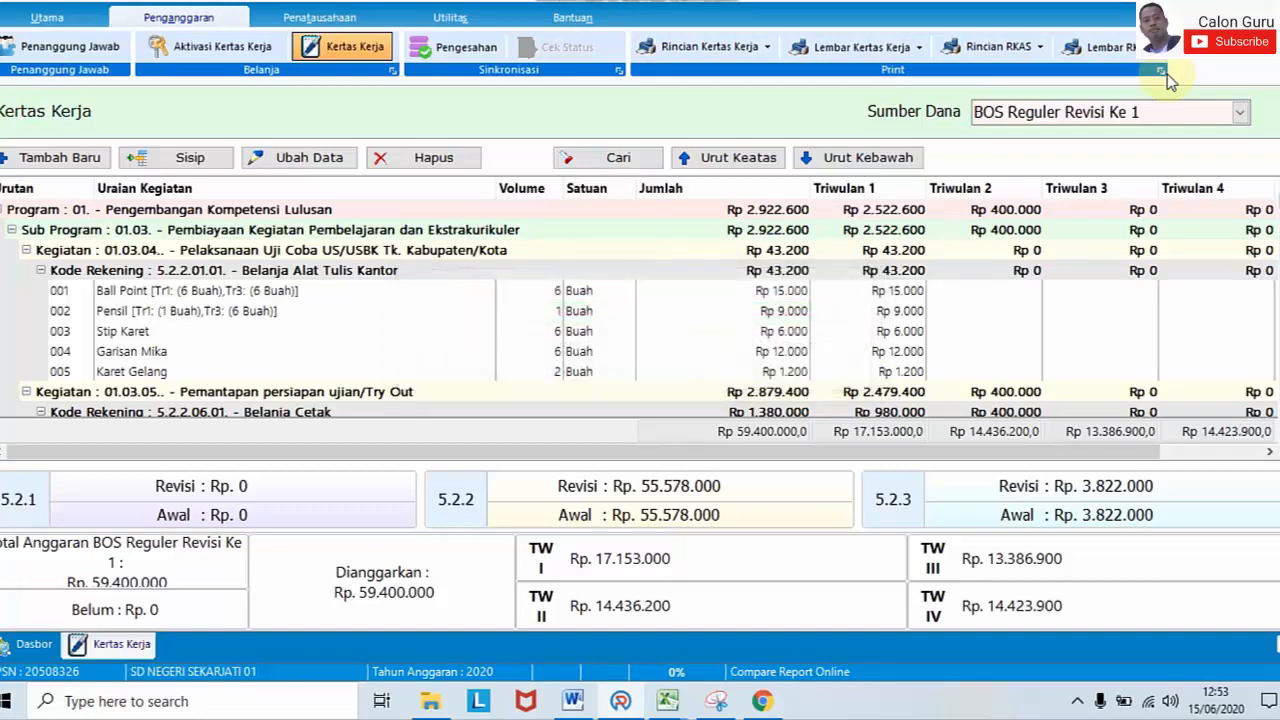
click(1161, 70)
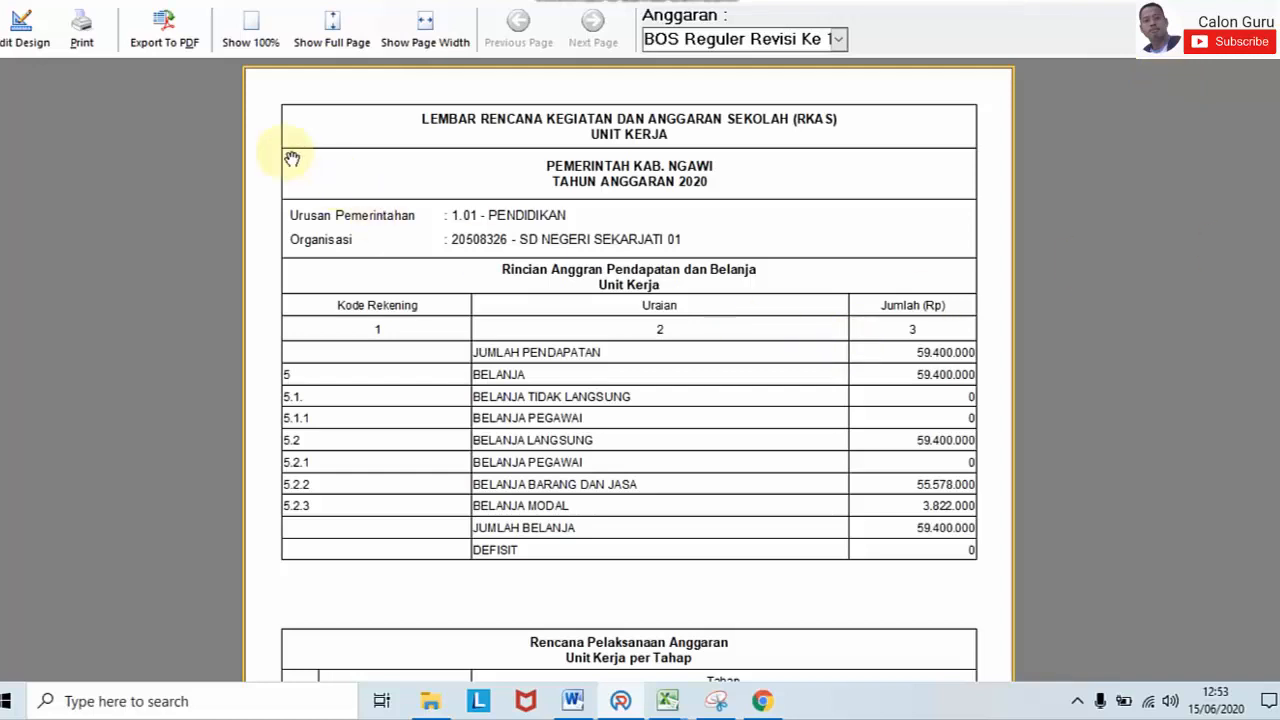
scroll(1275, 115, down, 5)
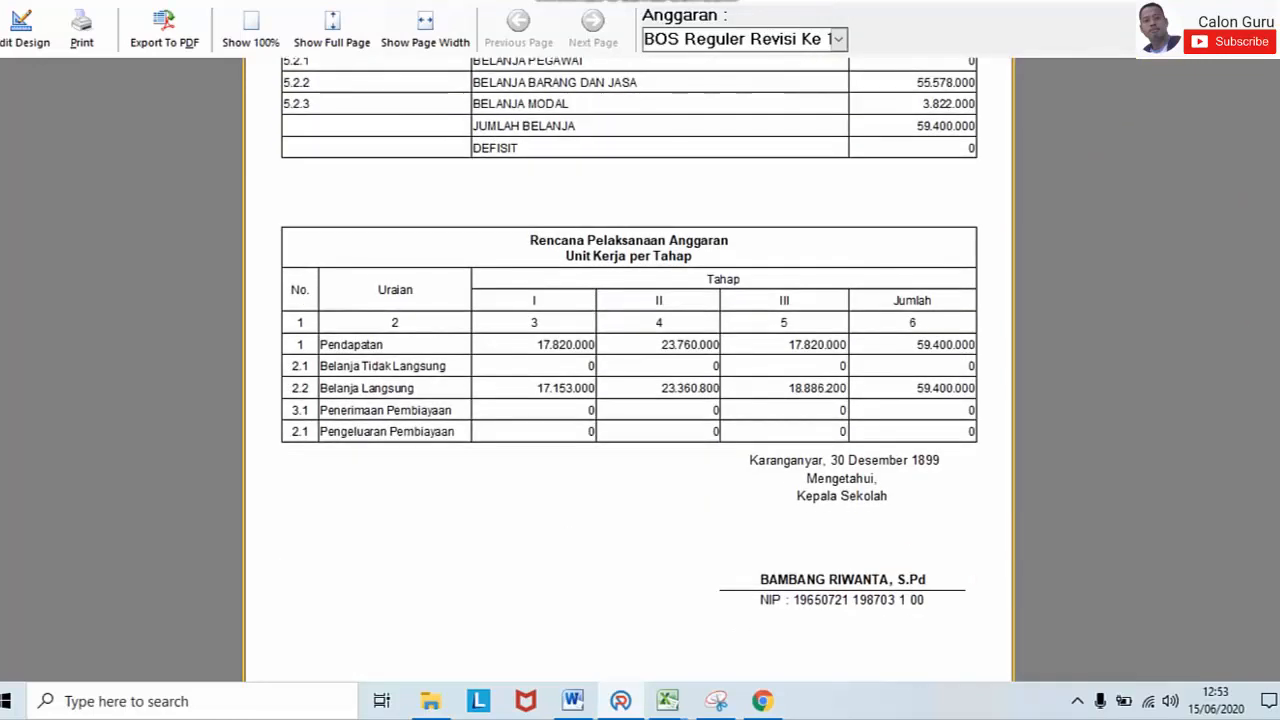
scroll(1275, 115, up, 3)
scroll(1270, 118, up, 2)
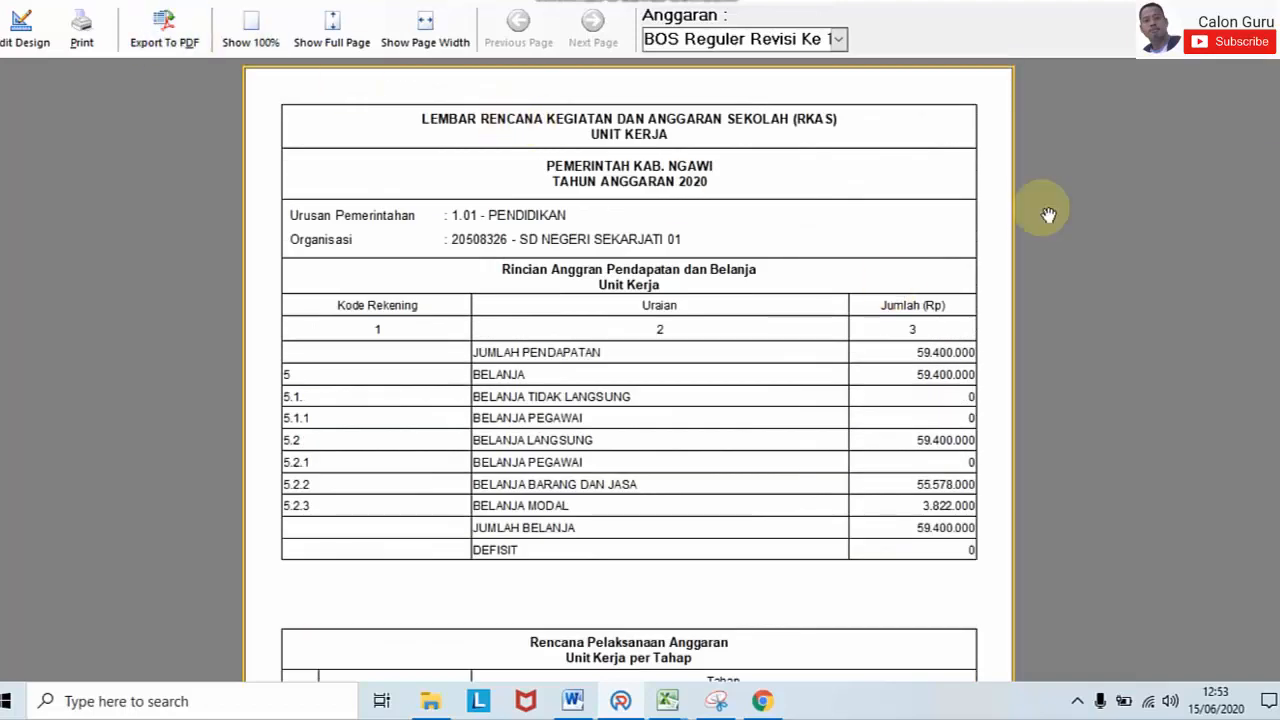
Step: Export all pages of the Lembar RKAS Tahap report to PDF as "dpa-unit-tahap-2020 revisi 1" in Downloads and close the preview
click(140, 38)
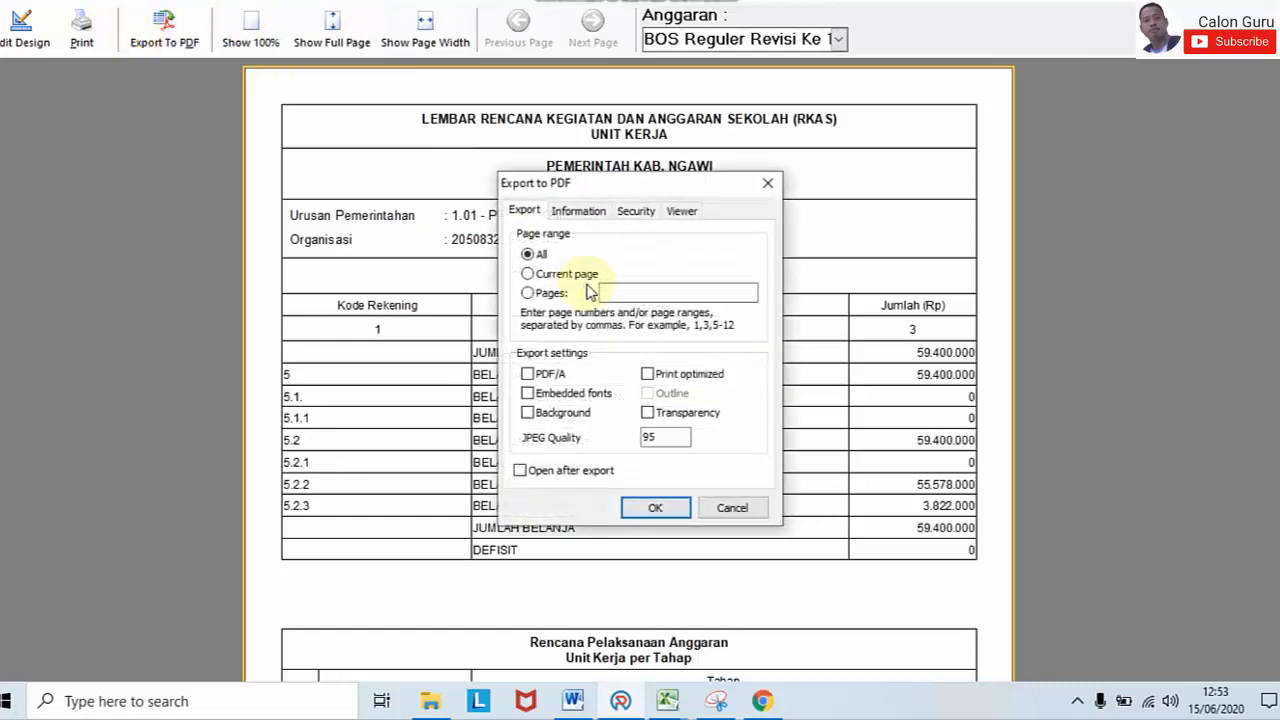
click(655, 507)
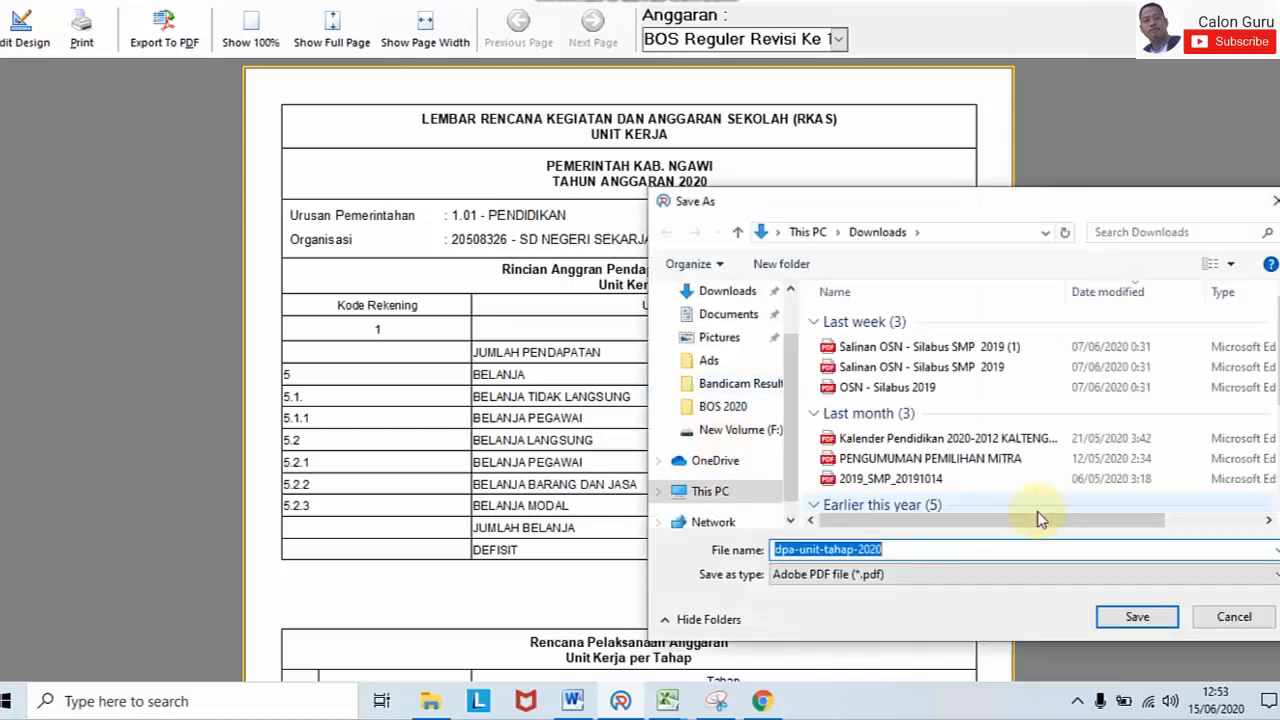
click(927, 551)
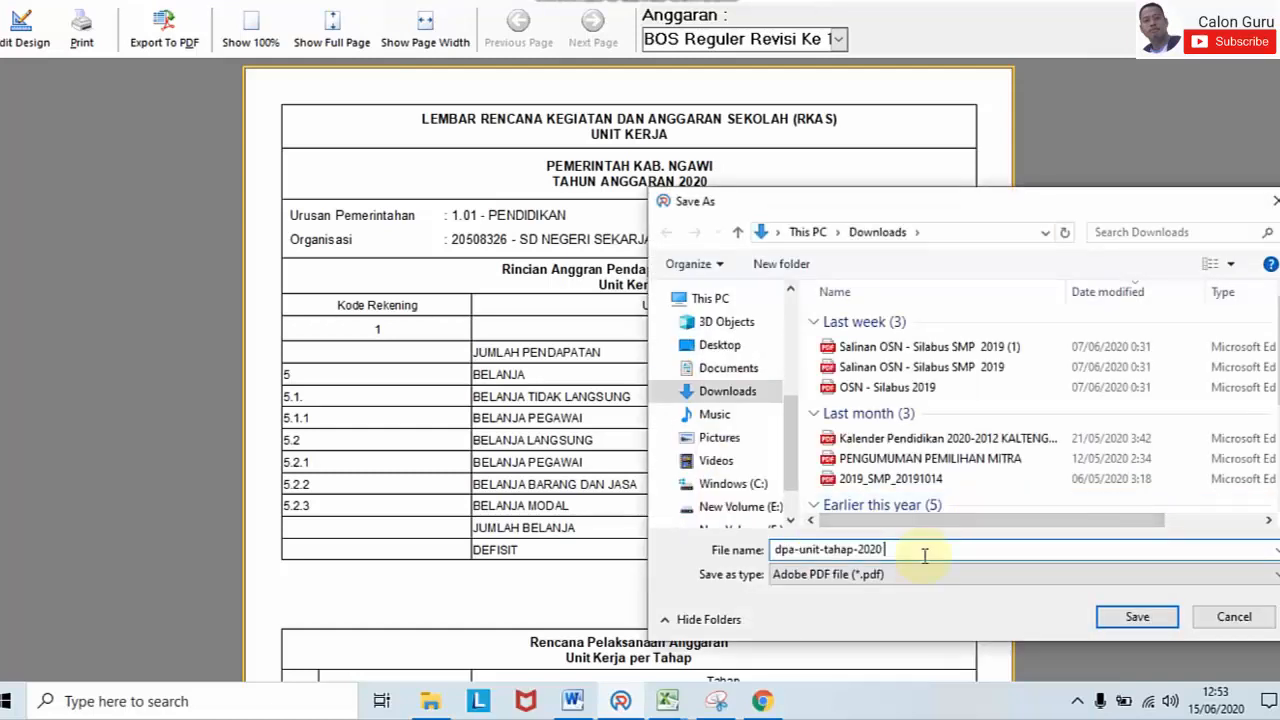
text(revisi 1)
click(1128, 617)
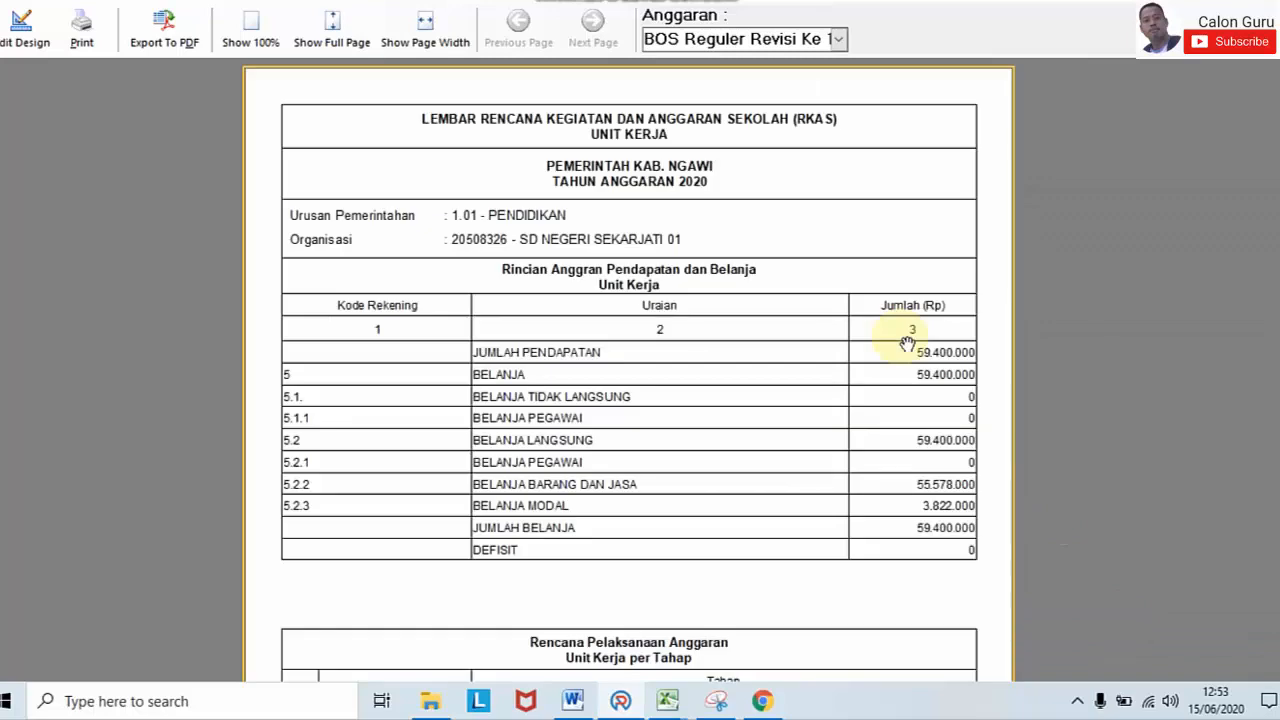
click(1266, 3)
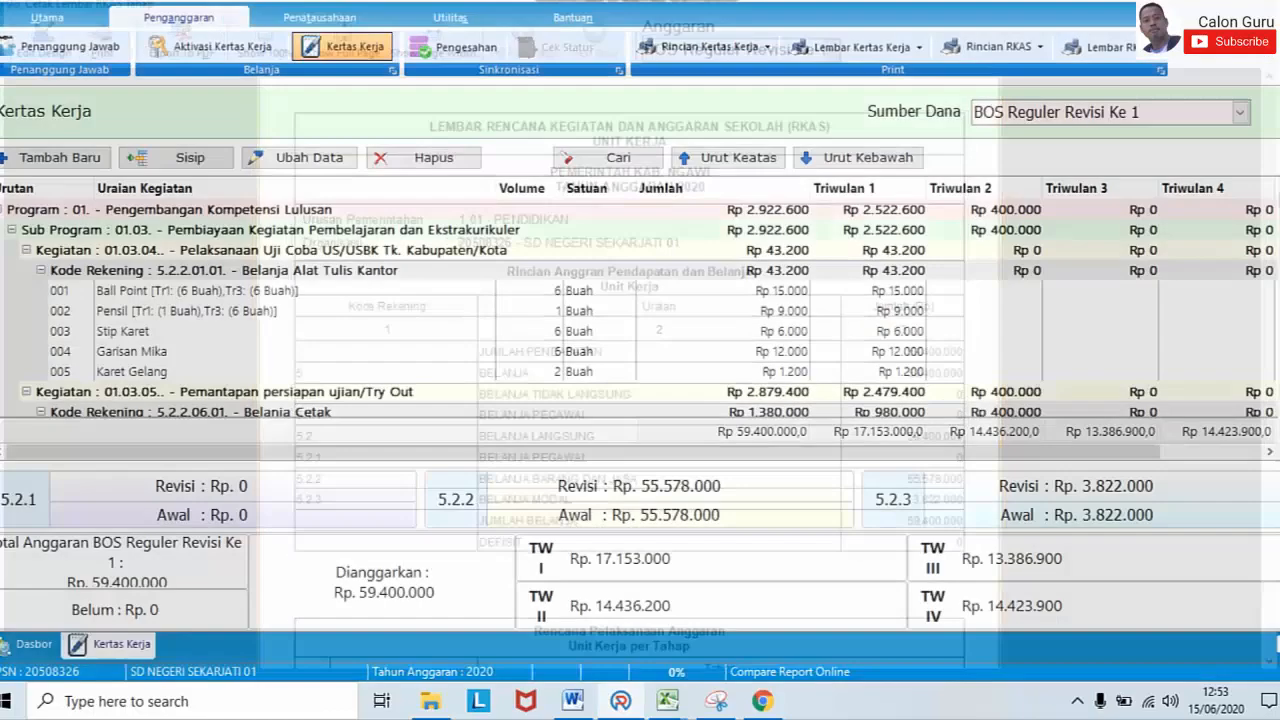
Step: Open the Lembar RKAS Unit 2.2 report and export all its pages to PDF as "dpa-unit-22-2020 revisi 1" in Downloads
click(1120, 47)
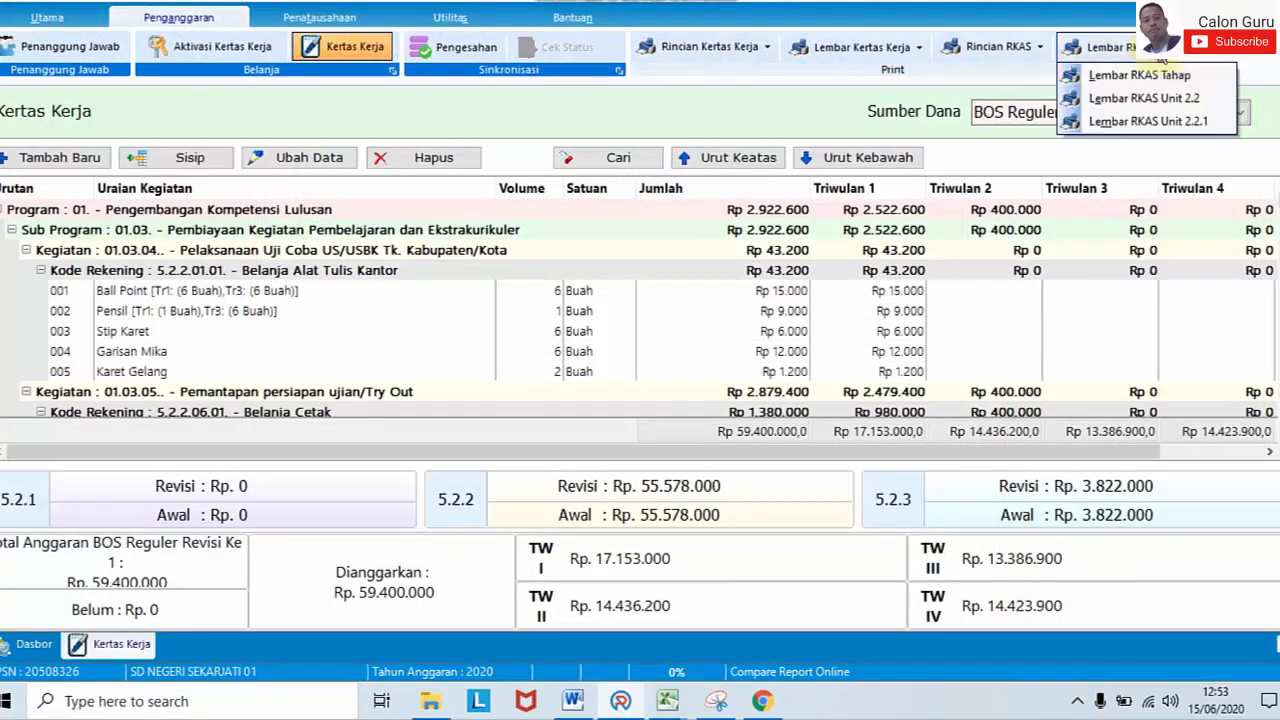
click(1175, 107)
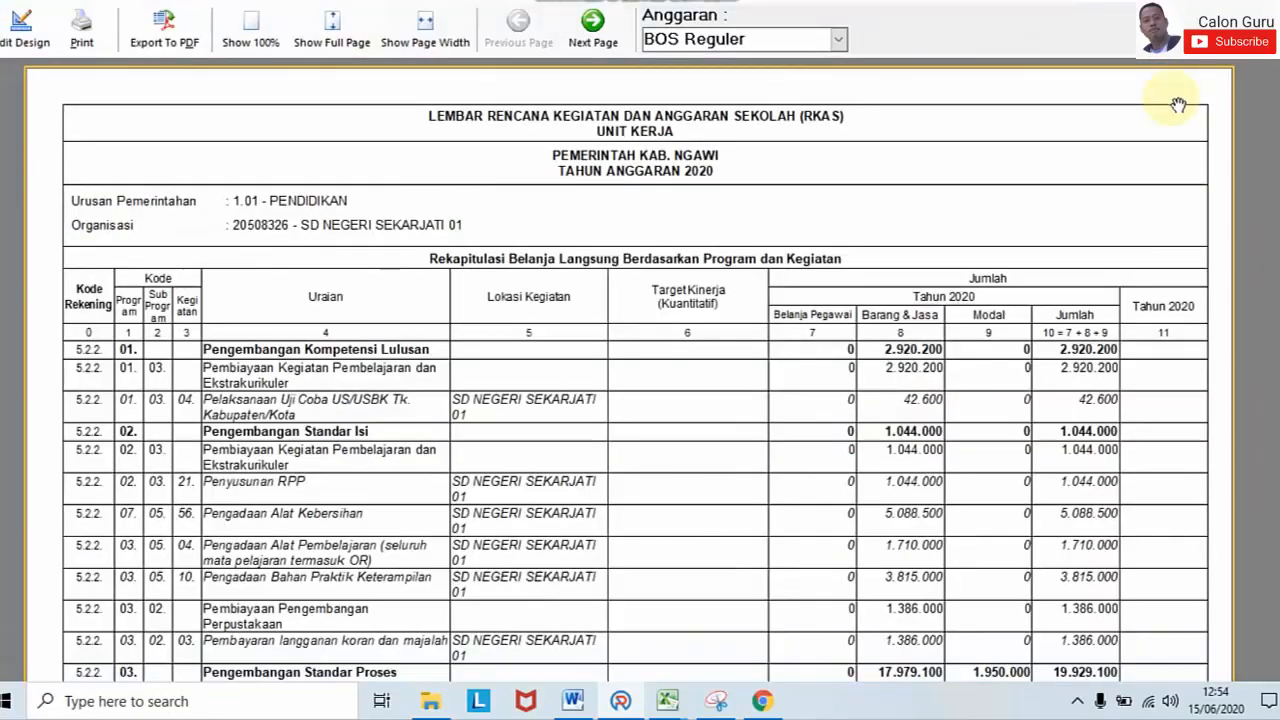
click(163, 30)
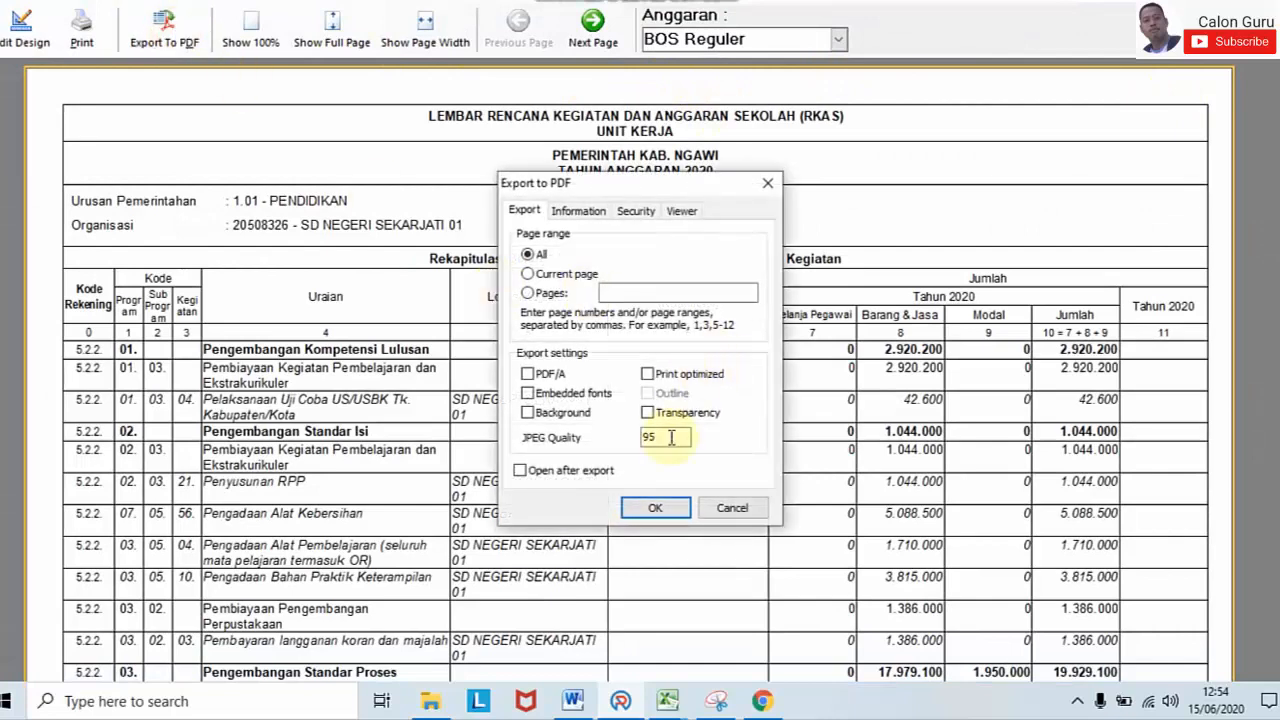
click(656, 508)
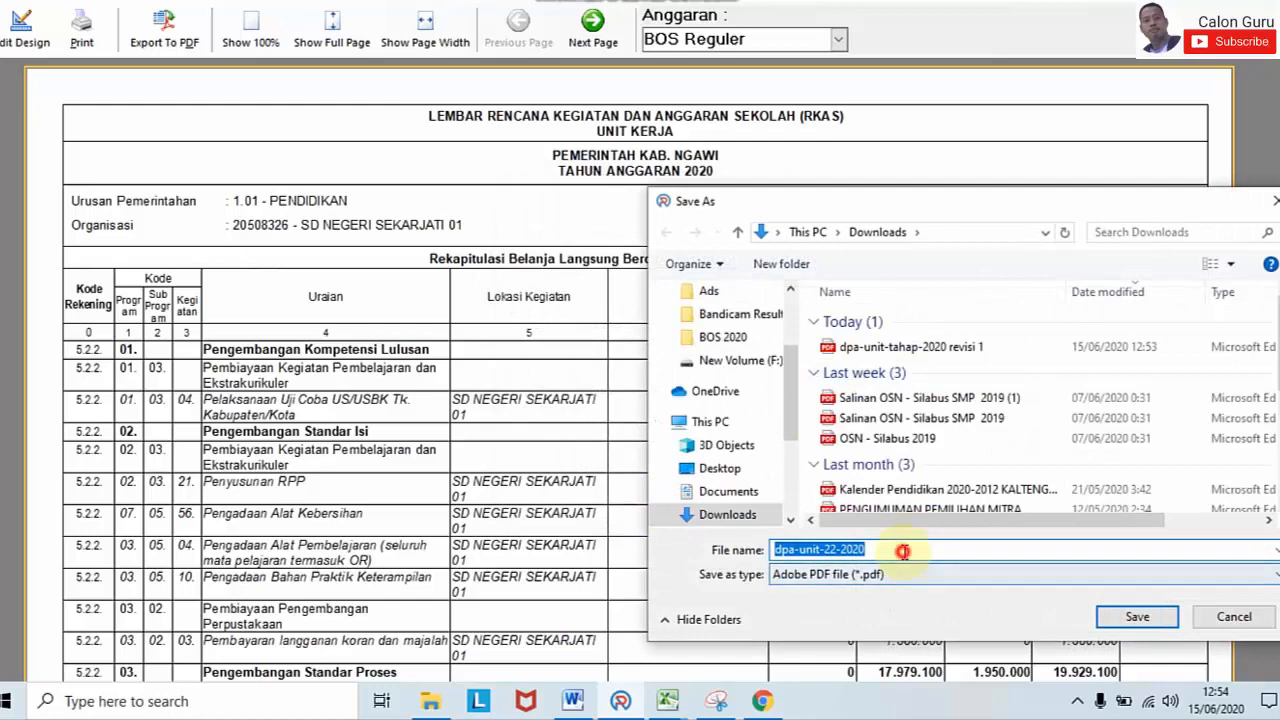
click(900, 551)
text(revisi 1)
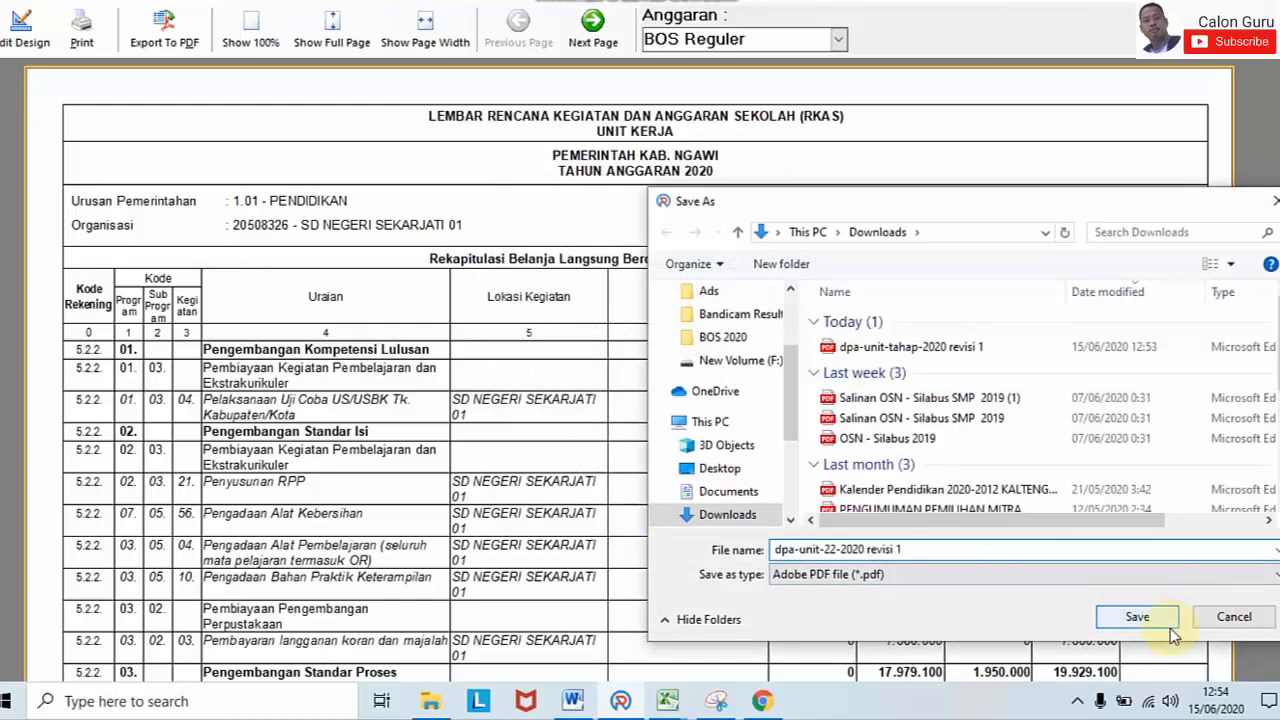
click(1136, 617)
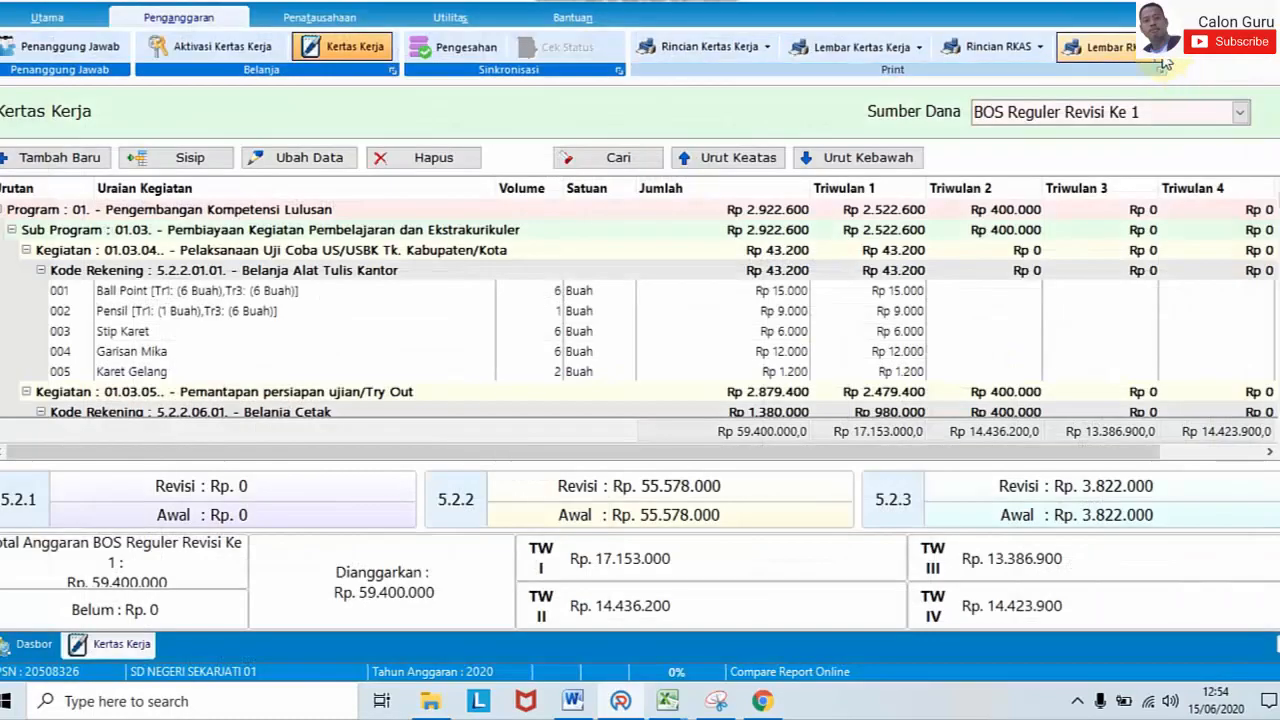
Step: Open the Lembar RKAS Unit 2.2.1 report and export all its pages to PDF as "dpa-unit-221-2020 revisi 1" in Downloads
click(1120, 47)
click(1135, 122)
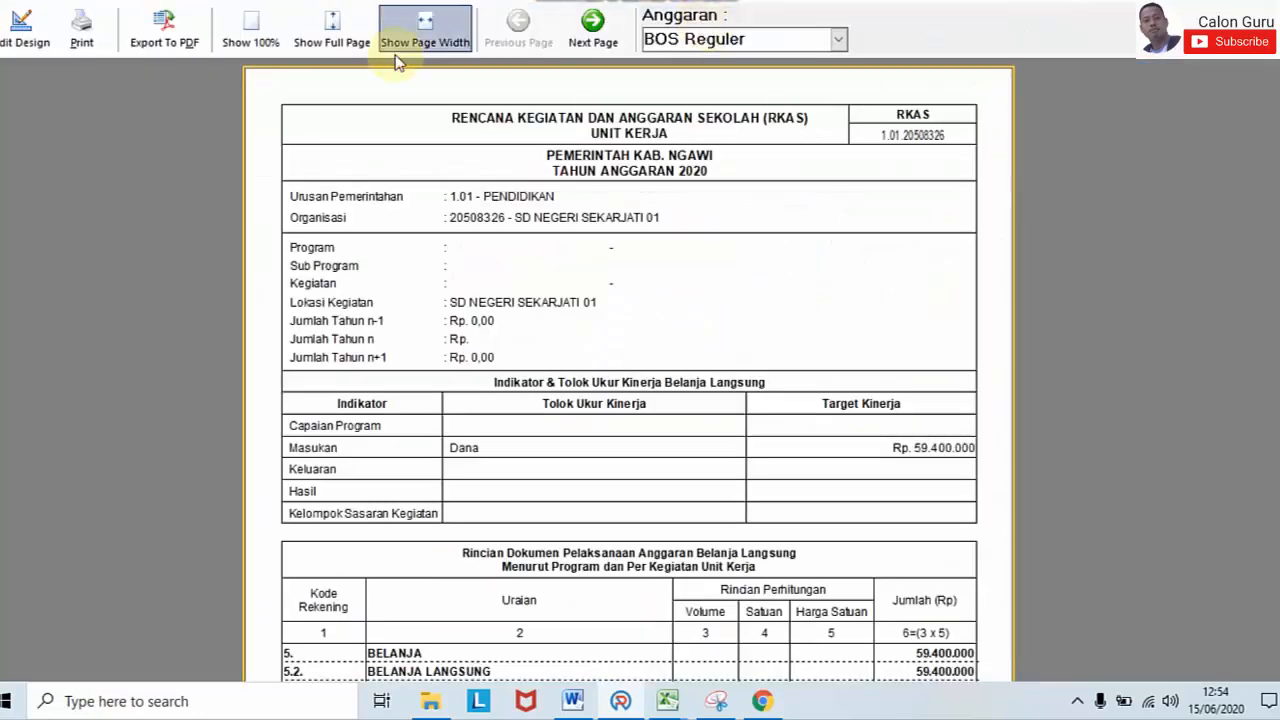
click(165, 40)
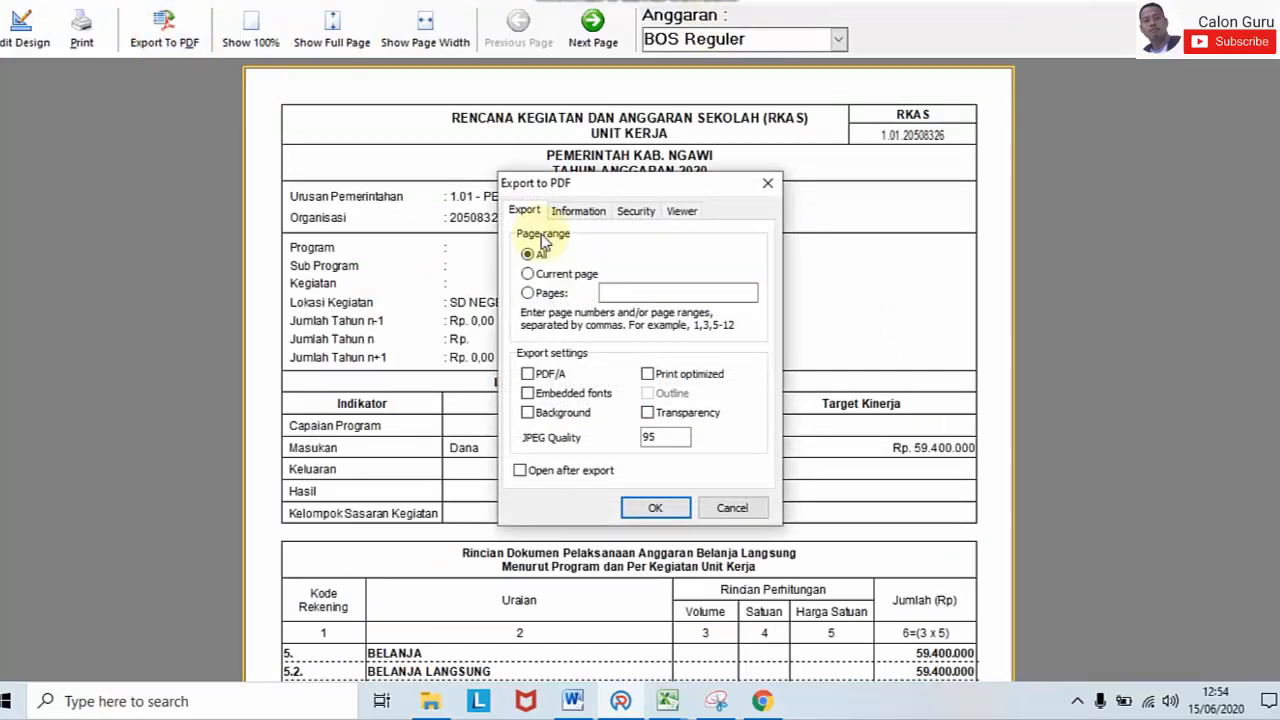
click(680, 505)
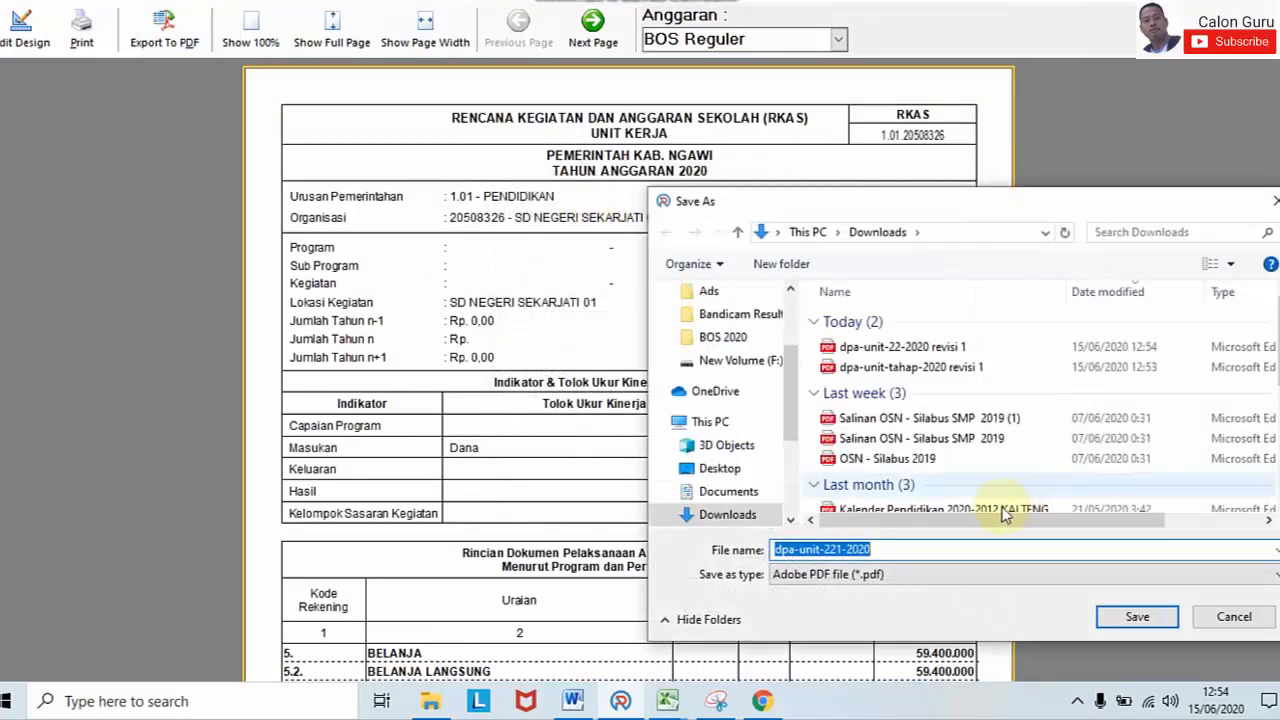
click(948, 550)
text(revisi 1)
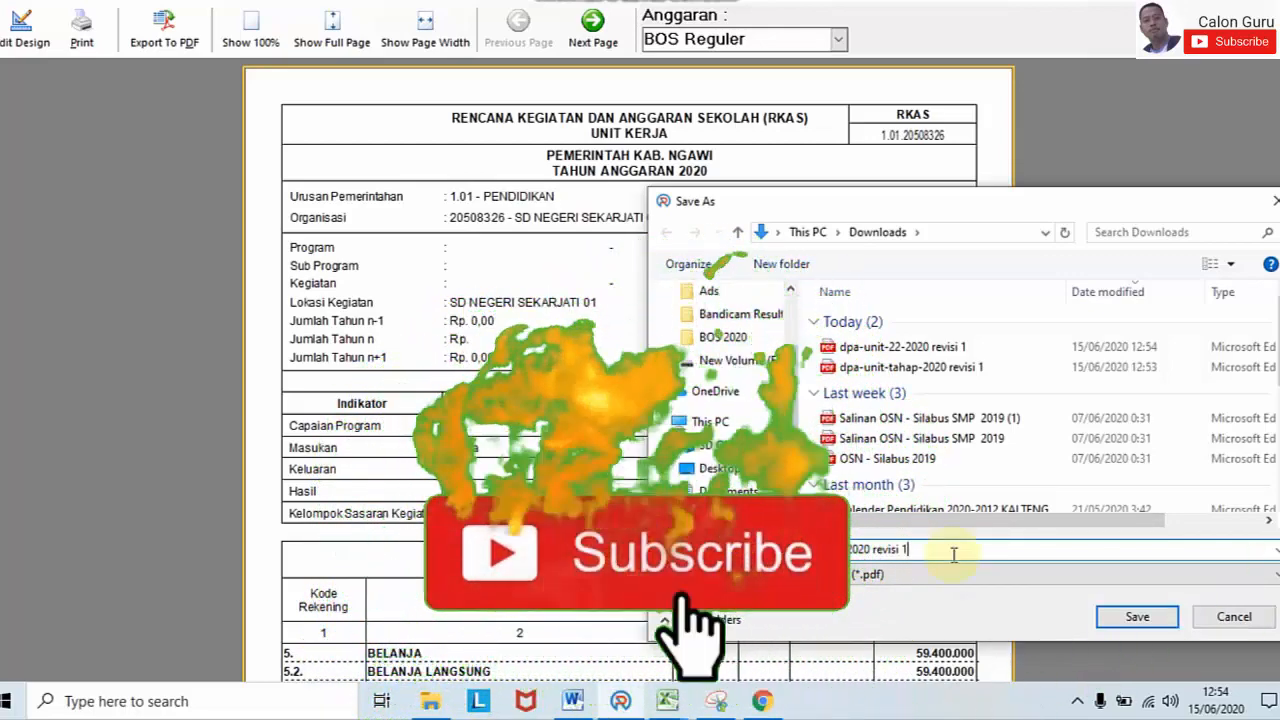
click(1140, 616)
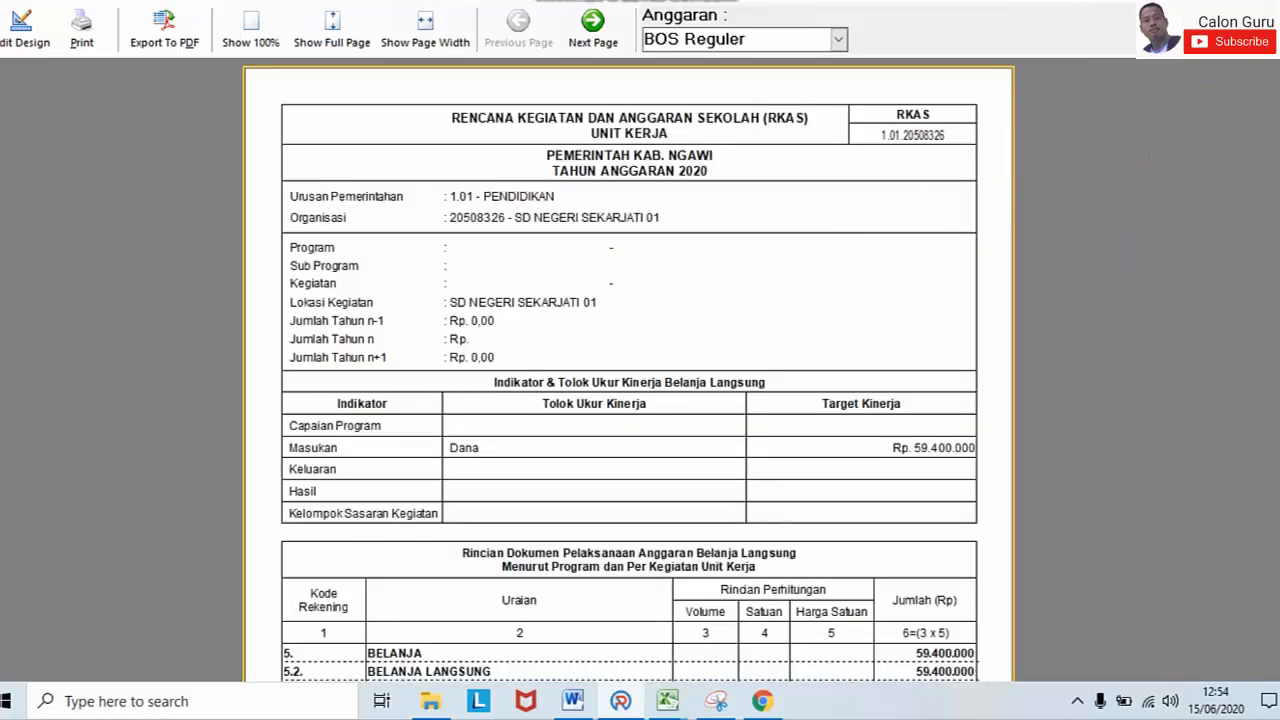
click(1266, 3)
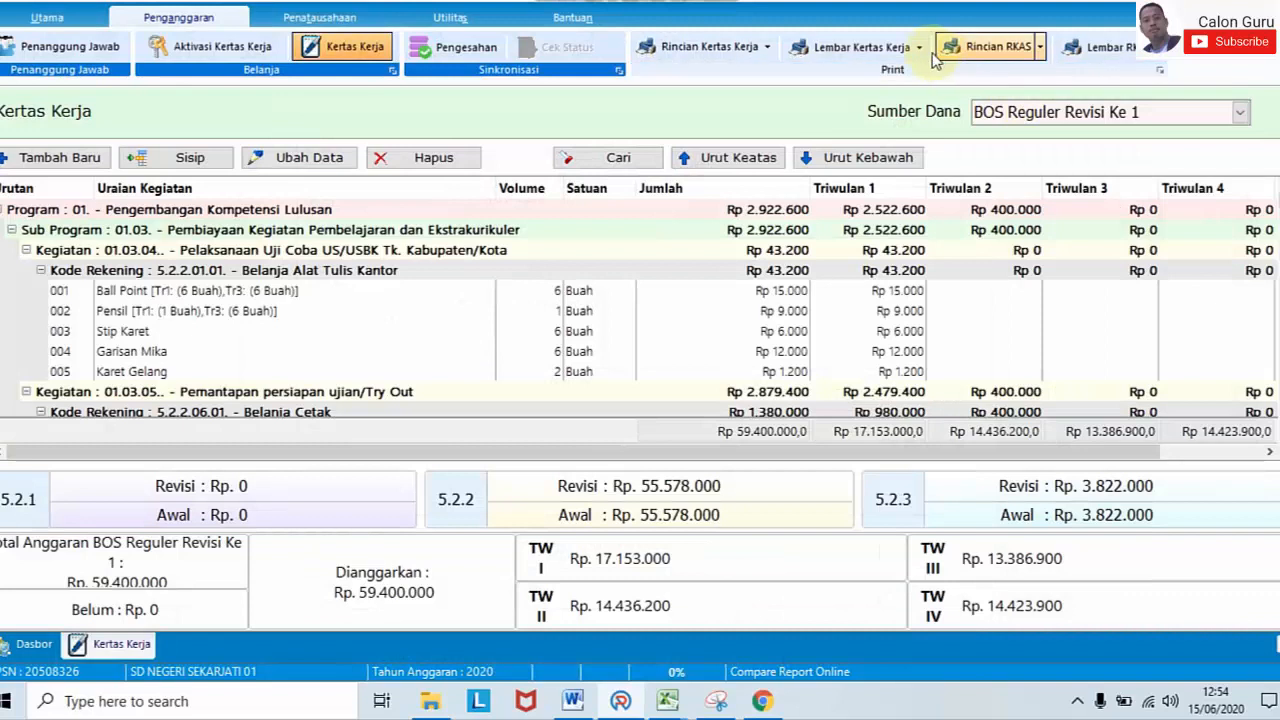
Step: Open the Rincian RKAS Triwulan report and look through its income and quarterly spending pages
click(1043, 47)
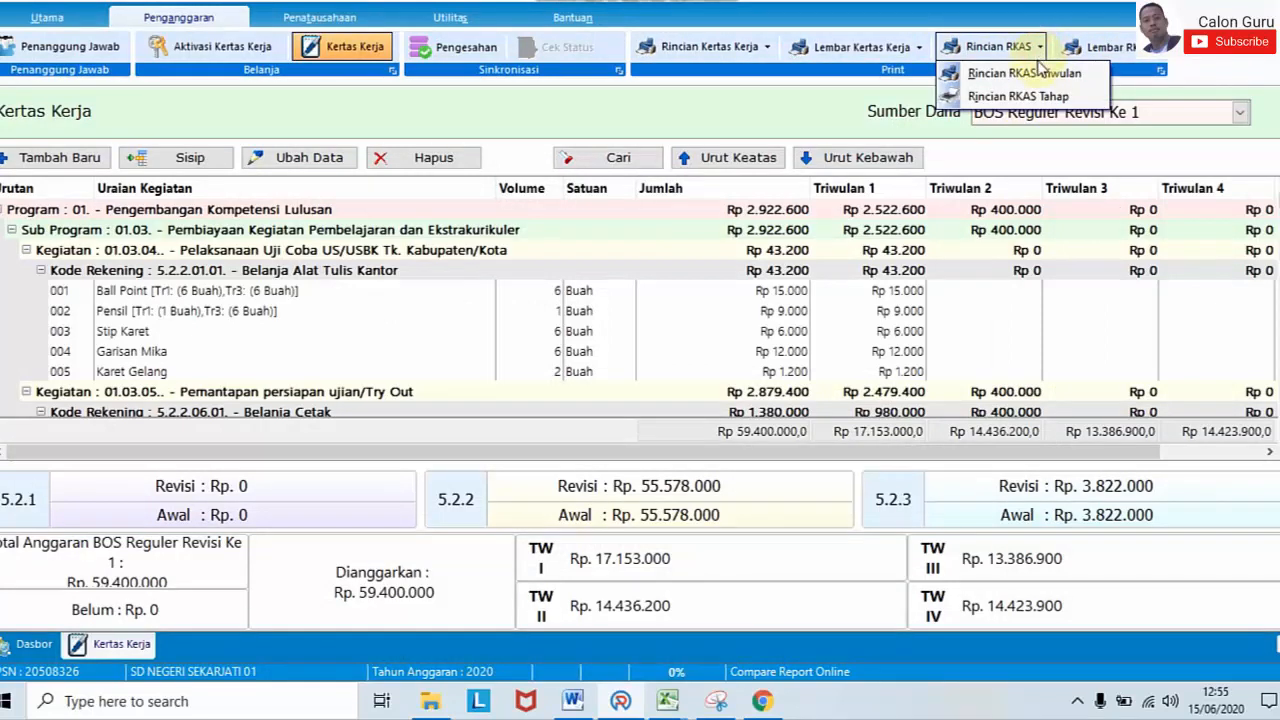
click(1036, 76)
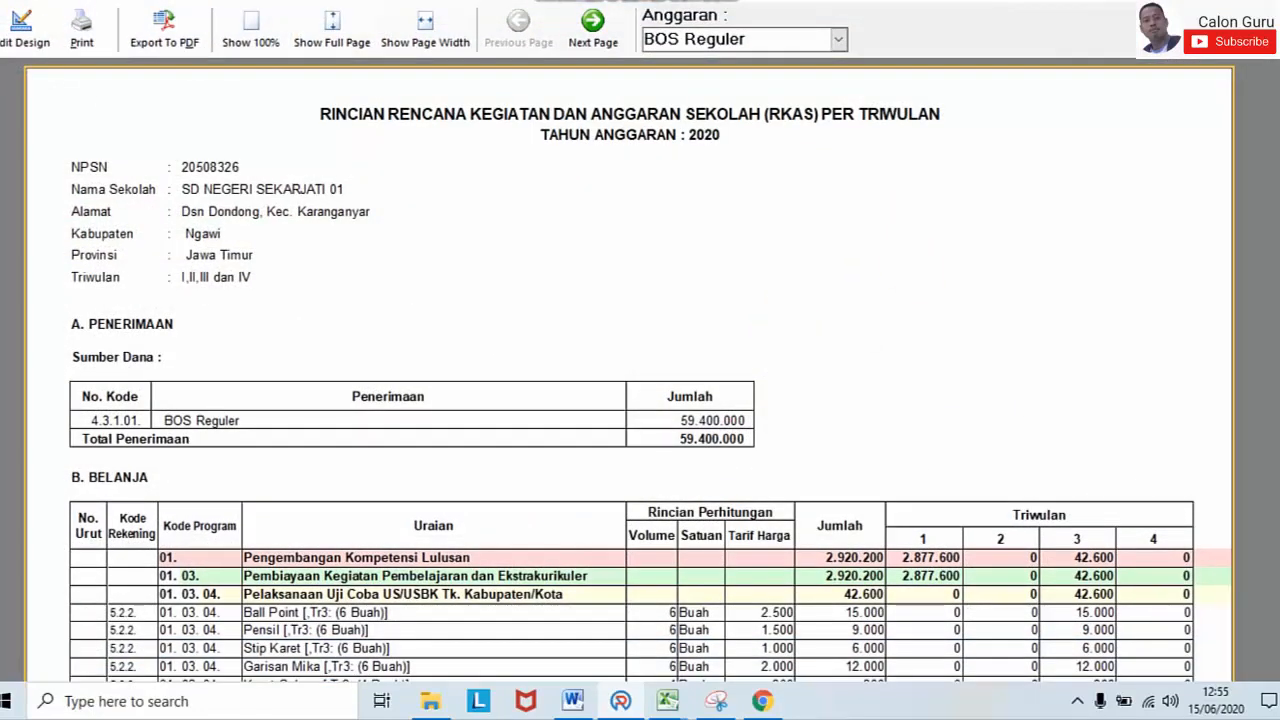
scroll(630, 360, down, 5)
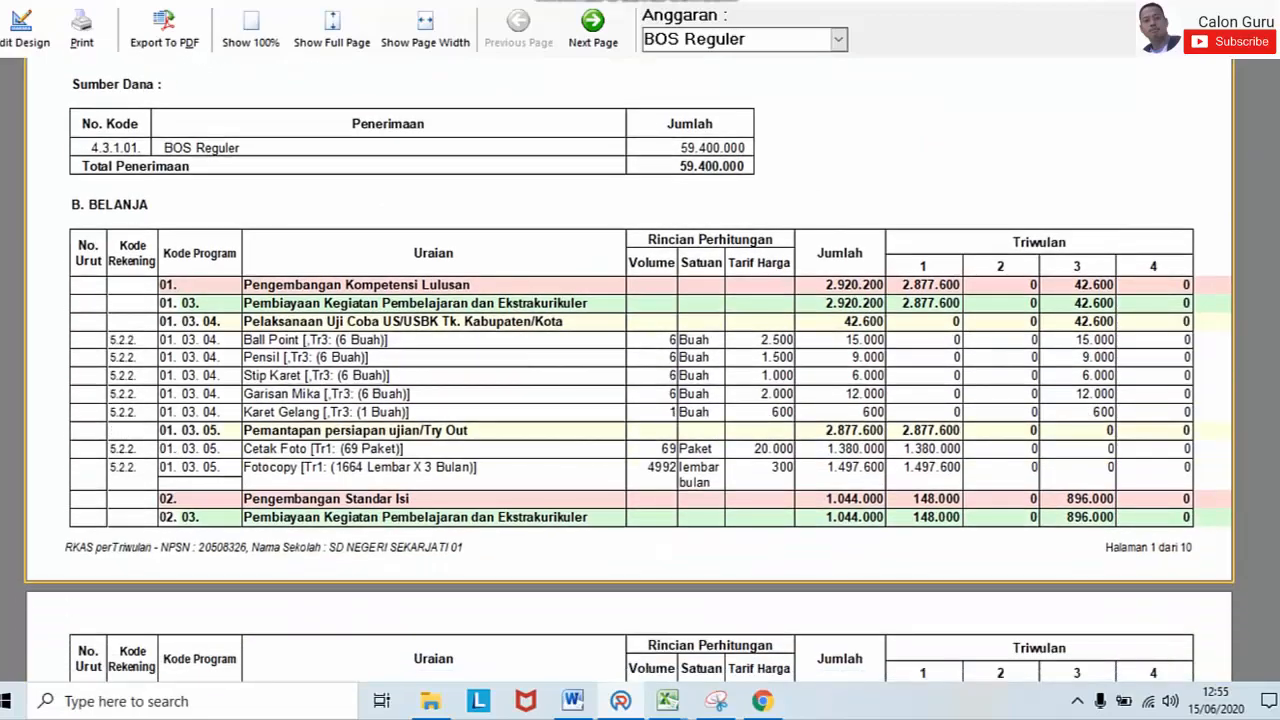
scroll(630, 370, down, 2)
scroll(630, 370, up, 7)
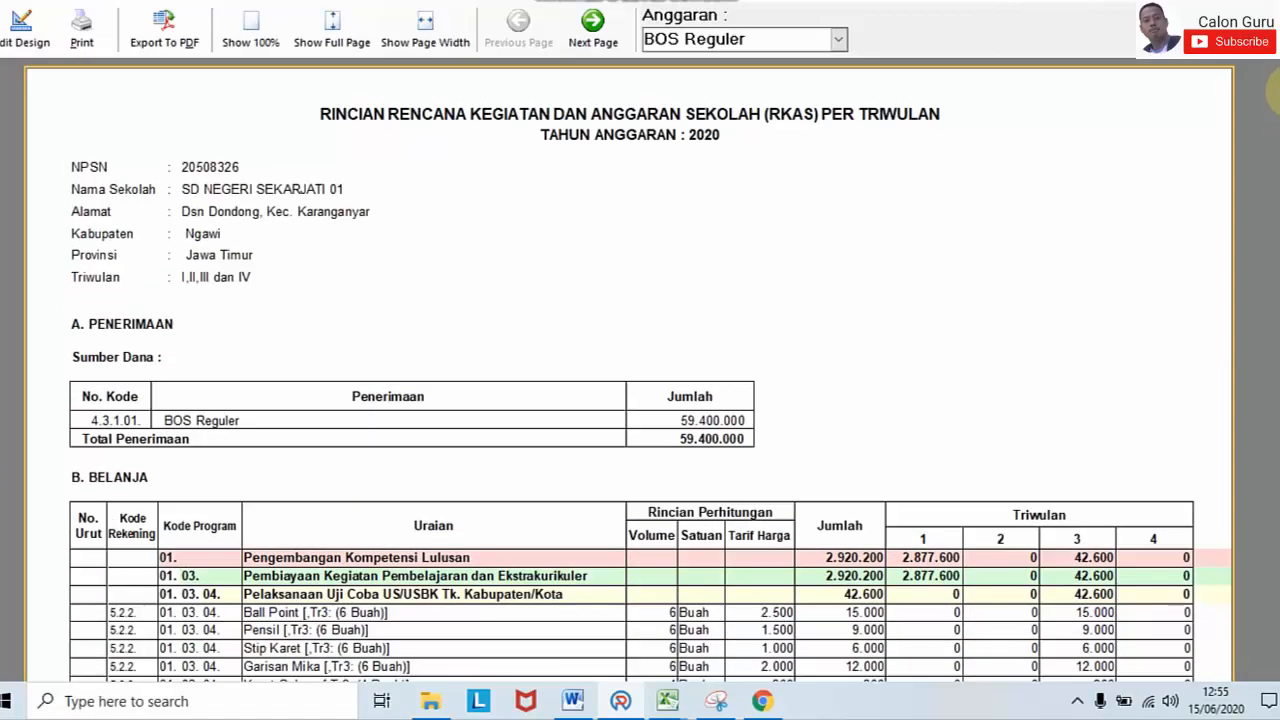
scroll(630, 370, down, 20)
scroll(630, 370, up, 8)
scroll(630, 370, up, 20)
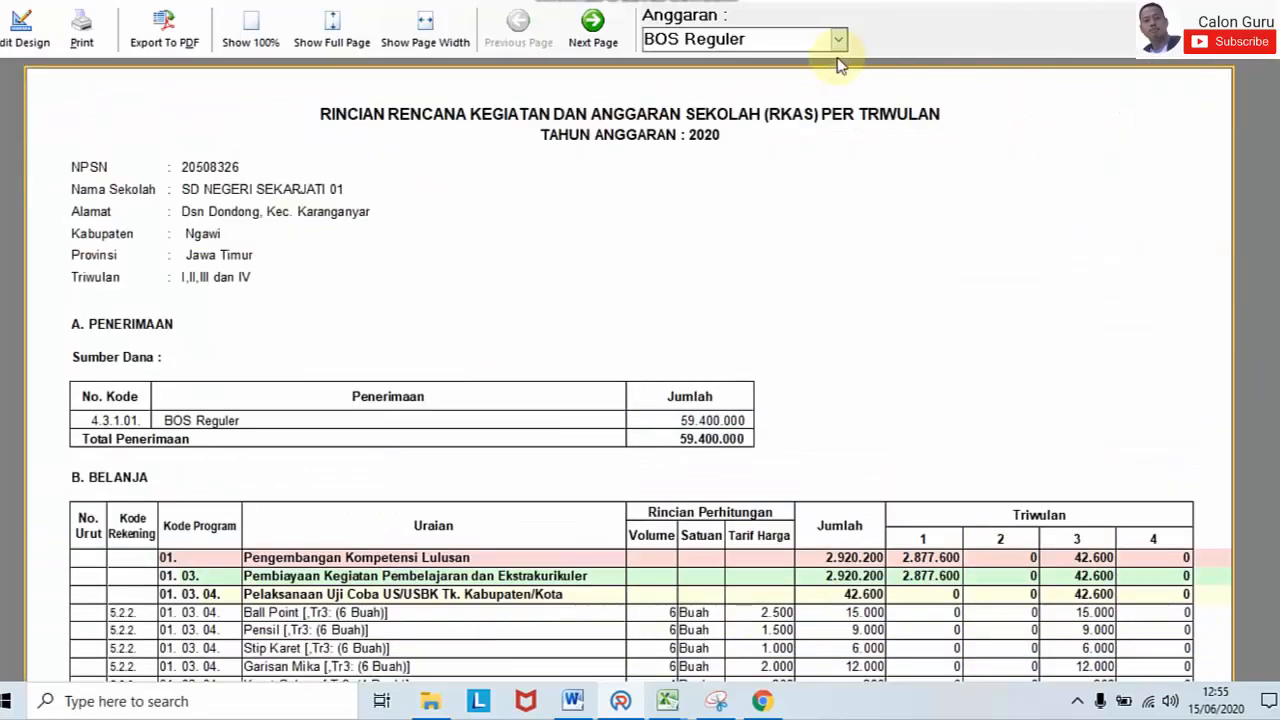
Step: Export all pages of the Rincian RKAS Triwulan report to PDF as "apbs-tri revisi 1" in Downloads and close the preview
click(169, 27)
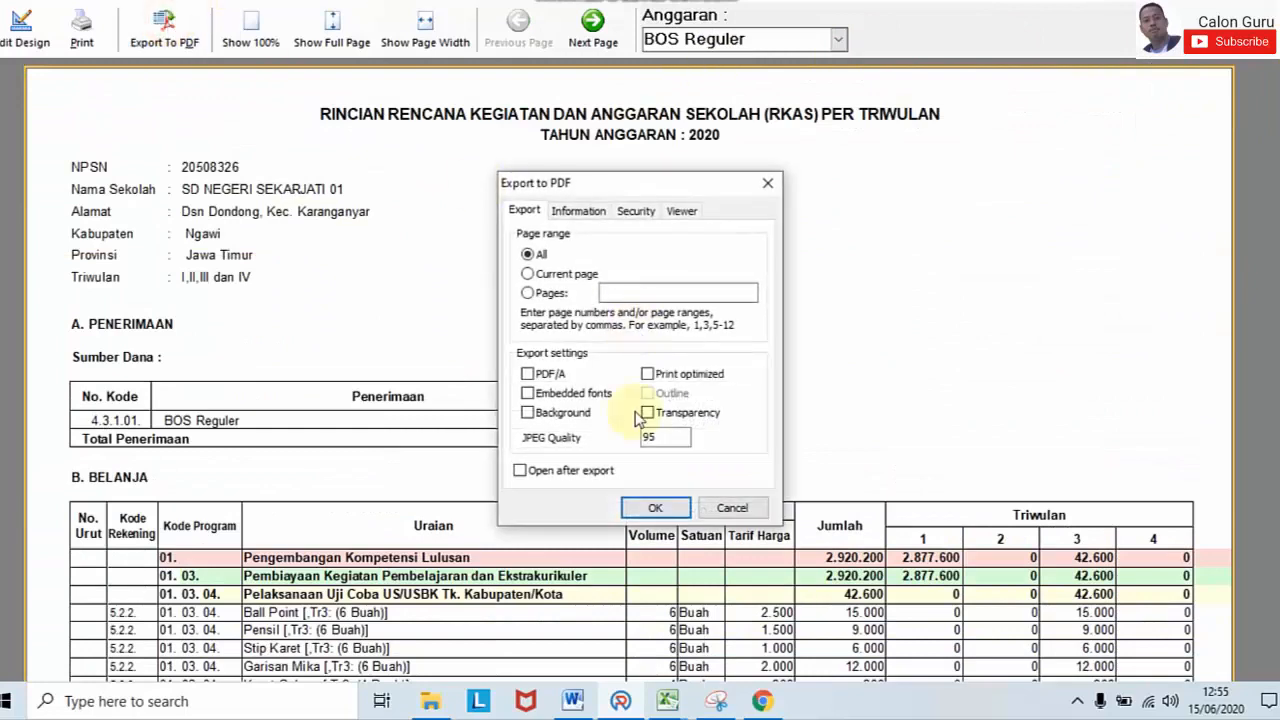
click(655, 507)
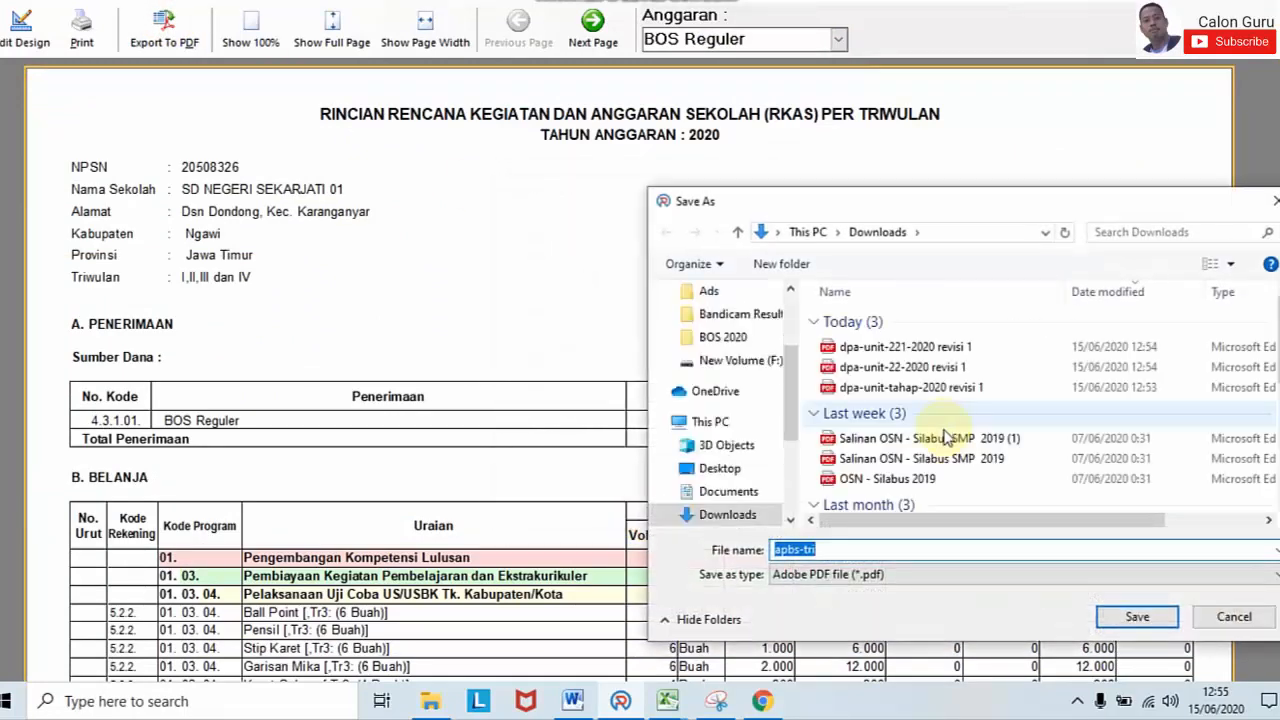
click(924, 550)
text(revisi 1)
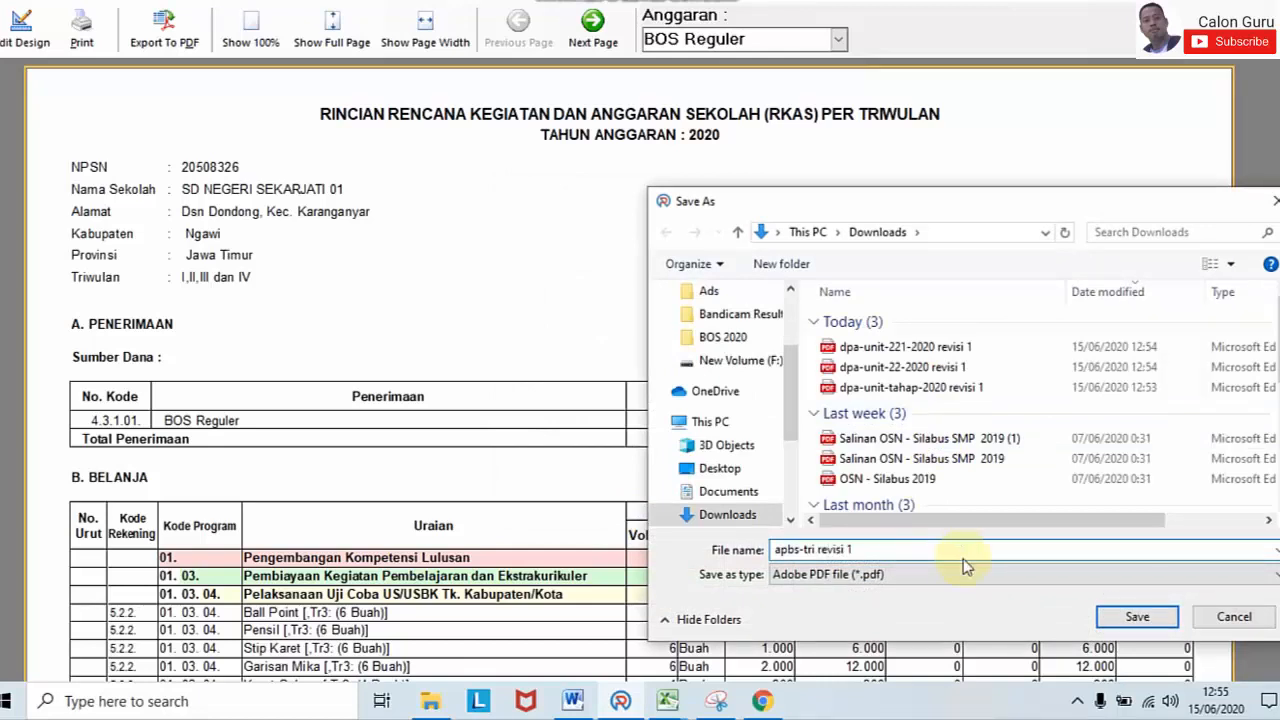
click(1108, 616)
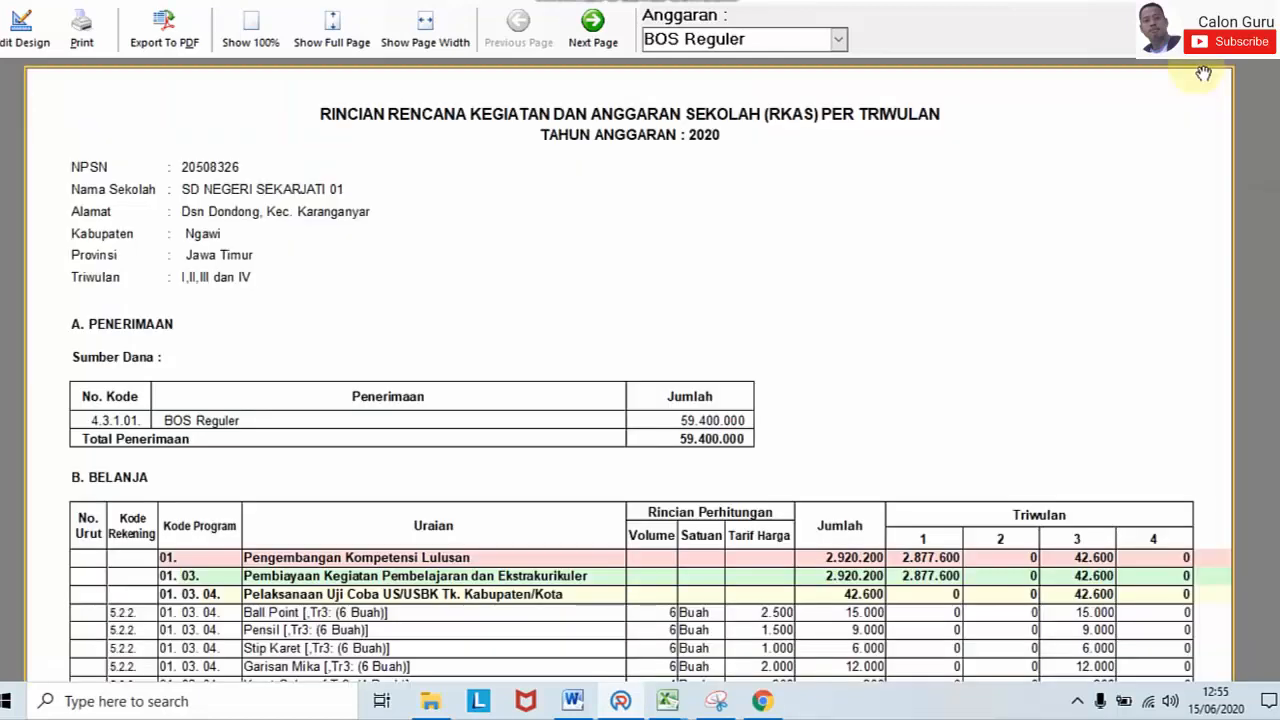
key(Escape)
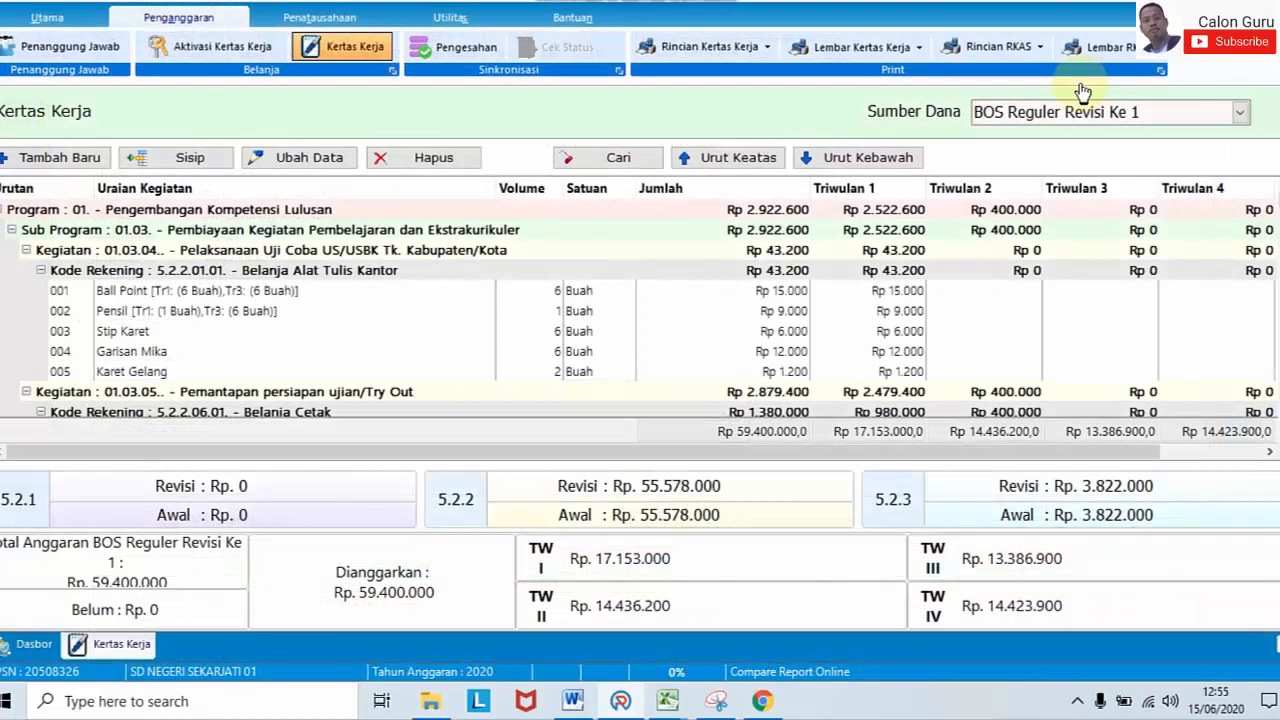
Step: Open the Rincian RKAS Tahap report and export all its pages to PDF as "apbs-tahap revisi 1" in Downloads
click(1040, 46)
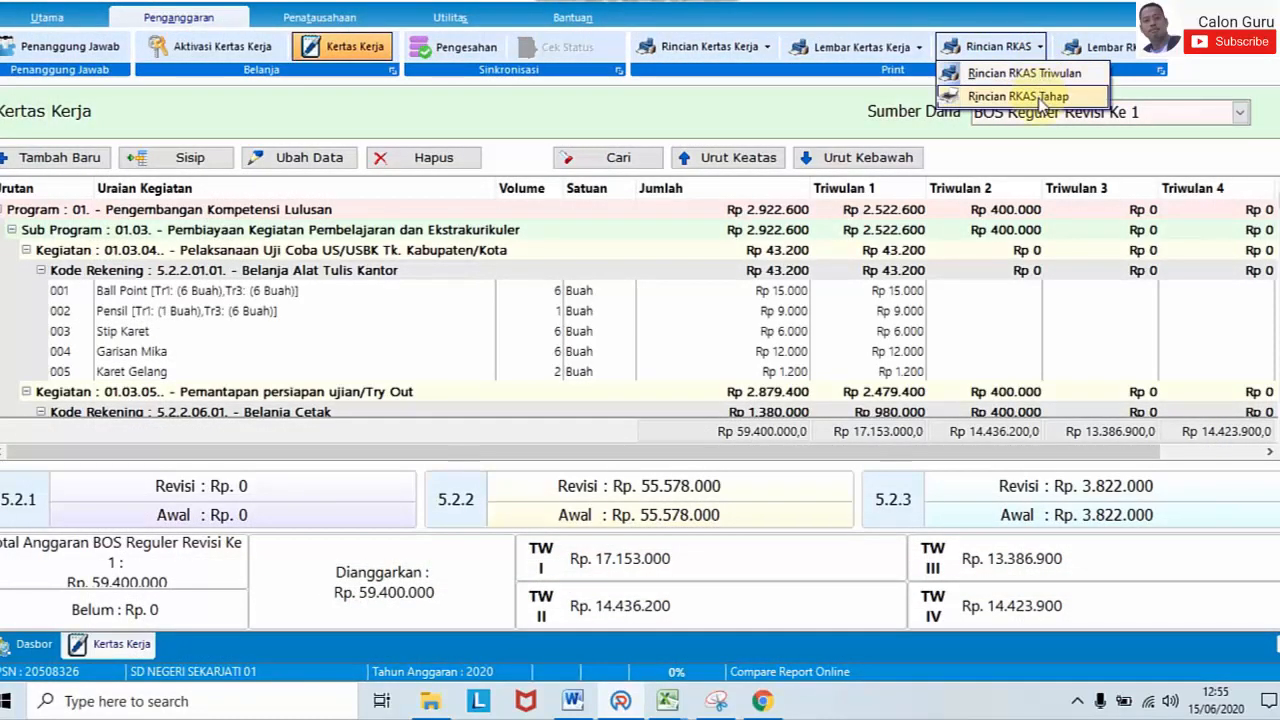
click(1160, 52)
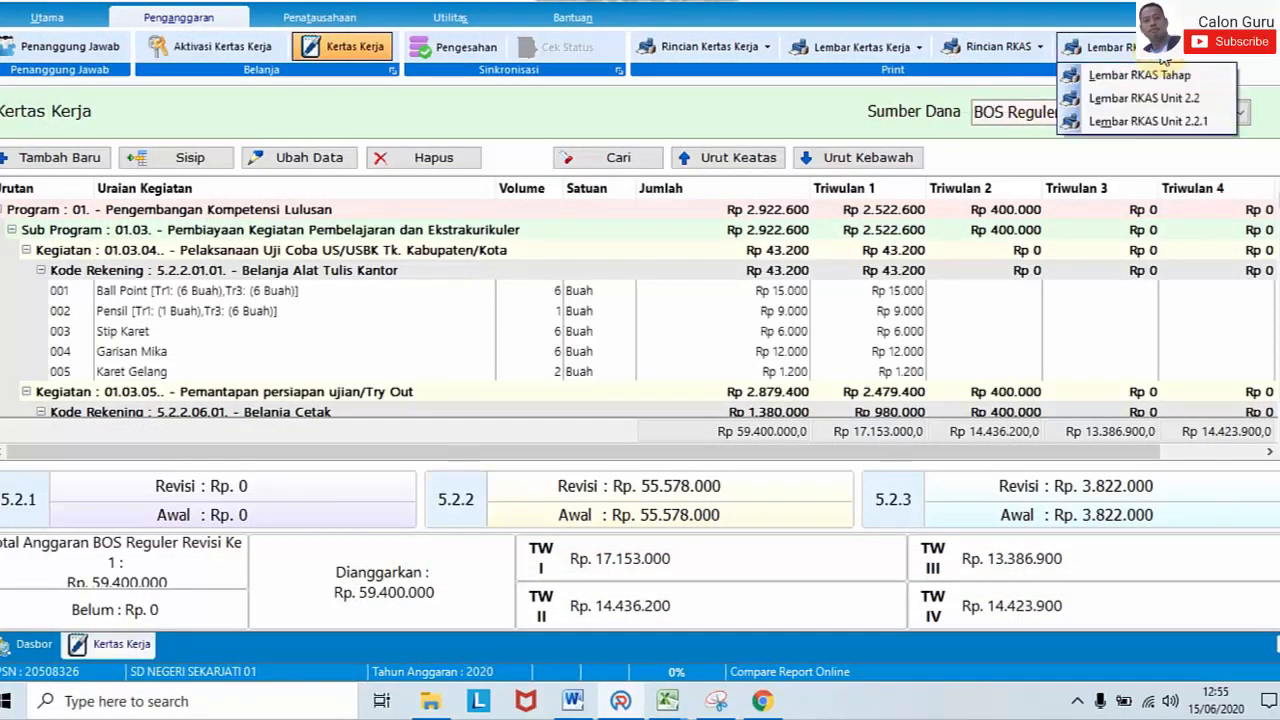
click(1040, 47)
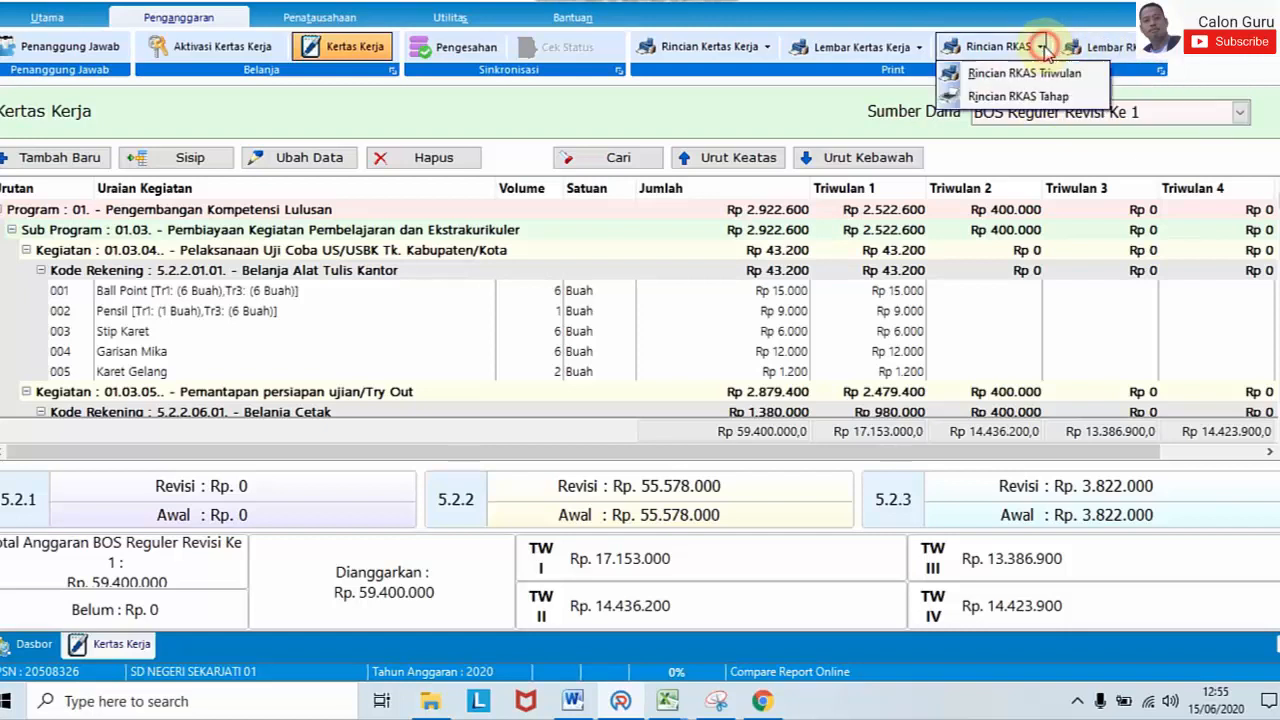
click(1055, 96)
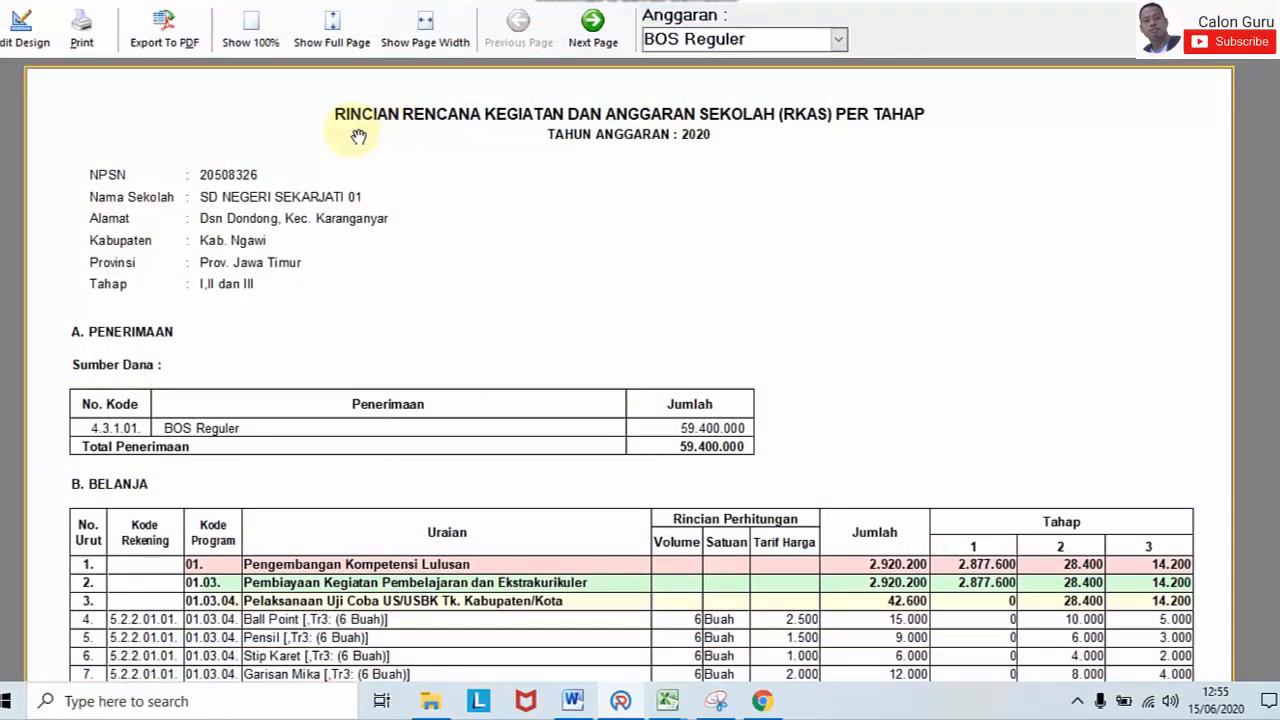
click(166, 29)
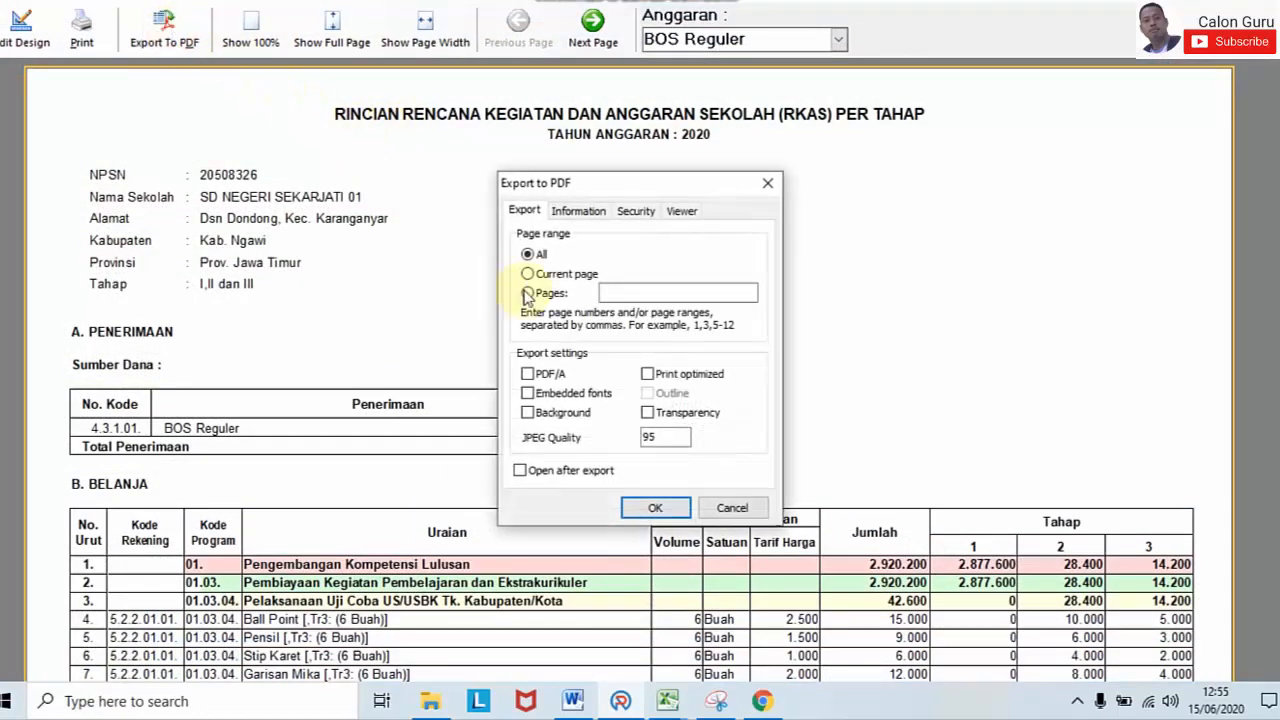
click(665, 505)
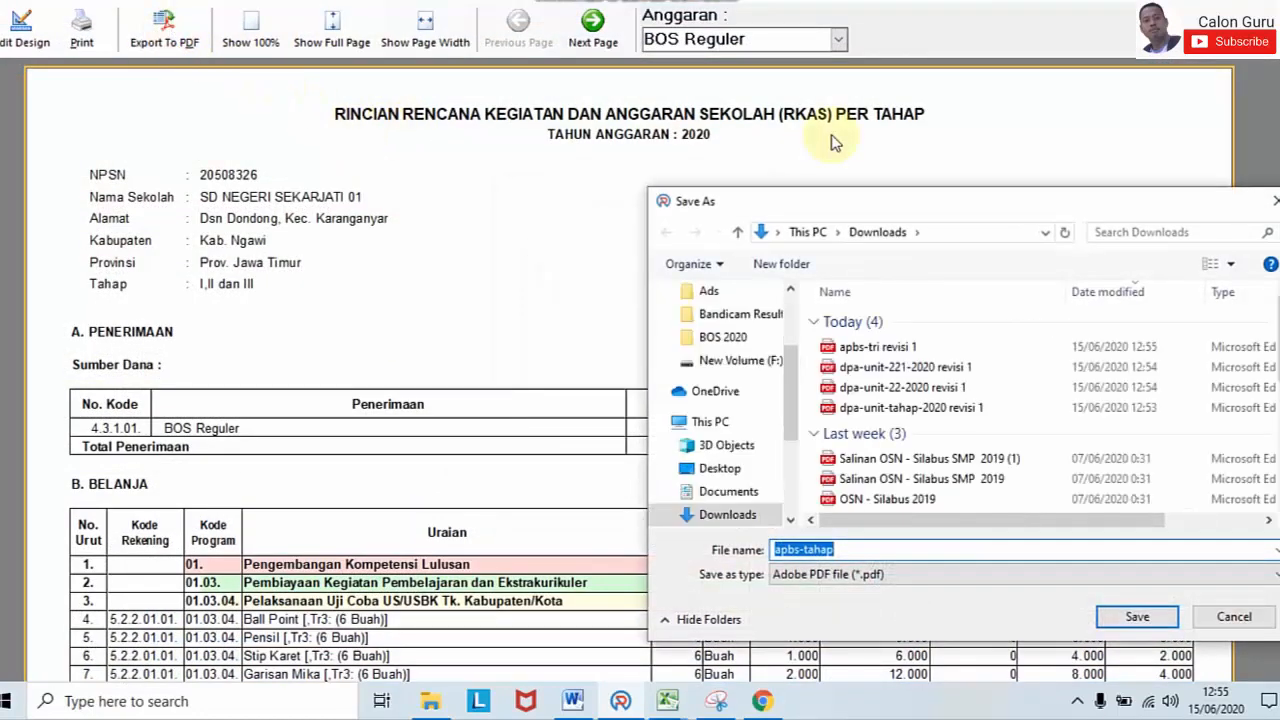
click(910, 546)
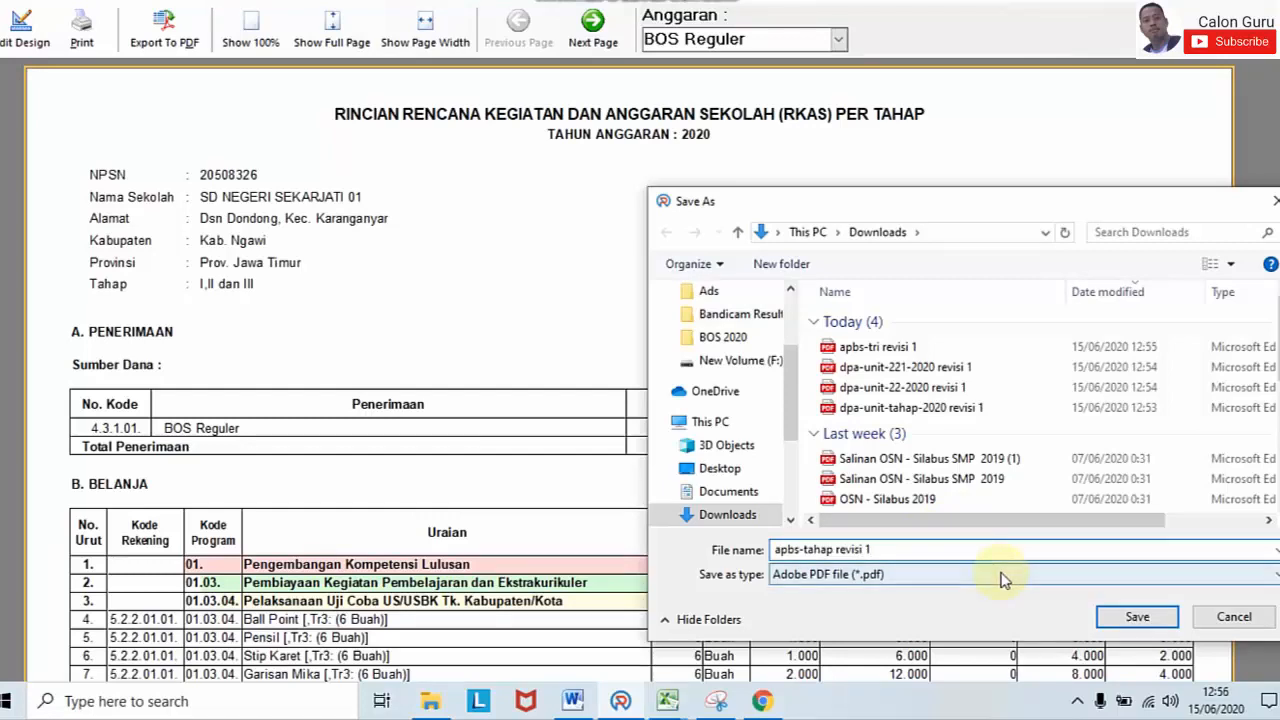
click(1116, 618)
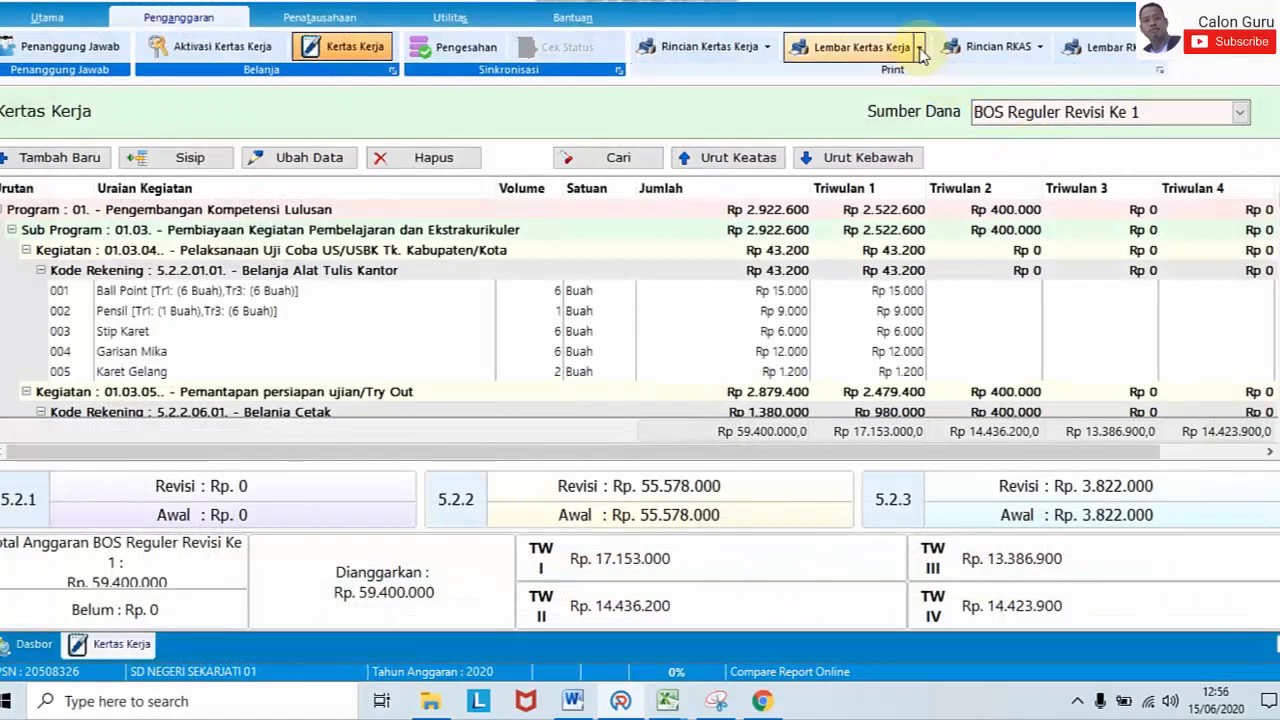
click(920, 48)
click(770, 46)
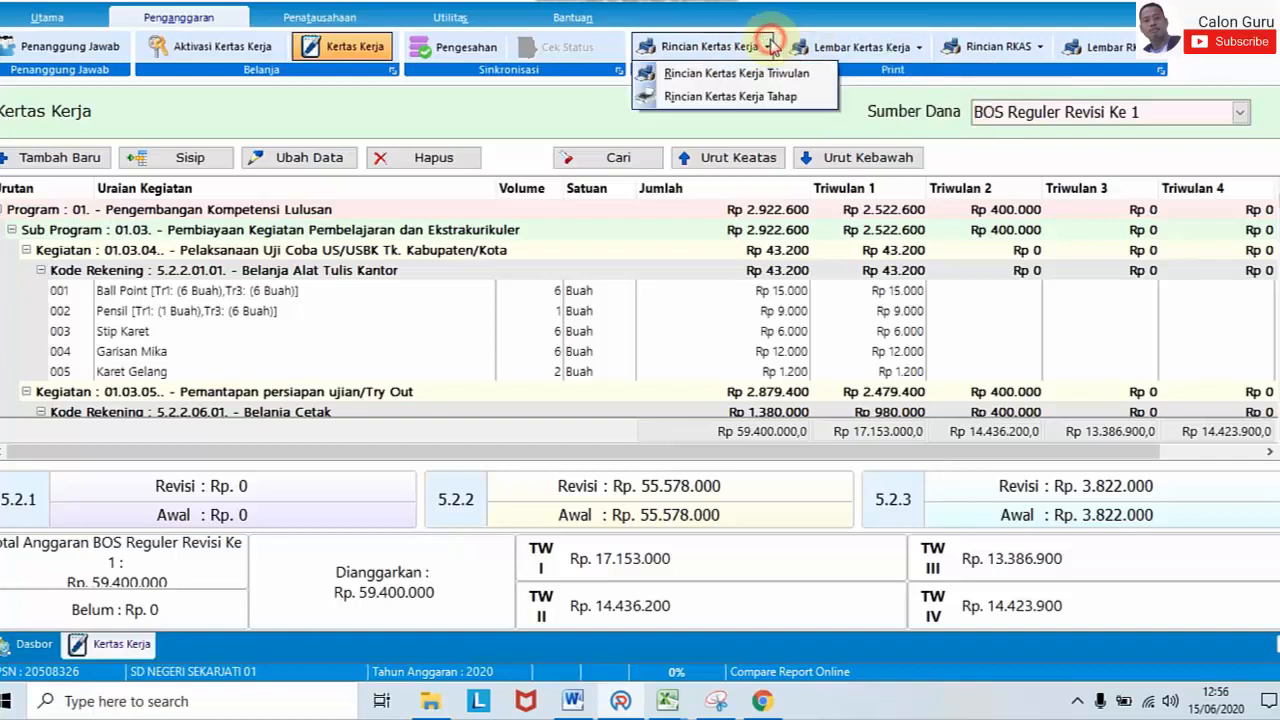
click(1228, 36)
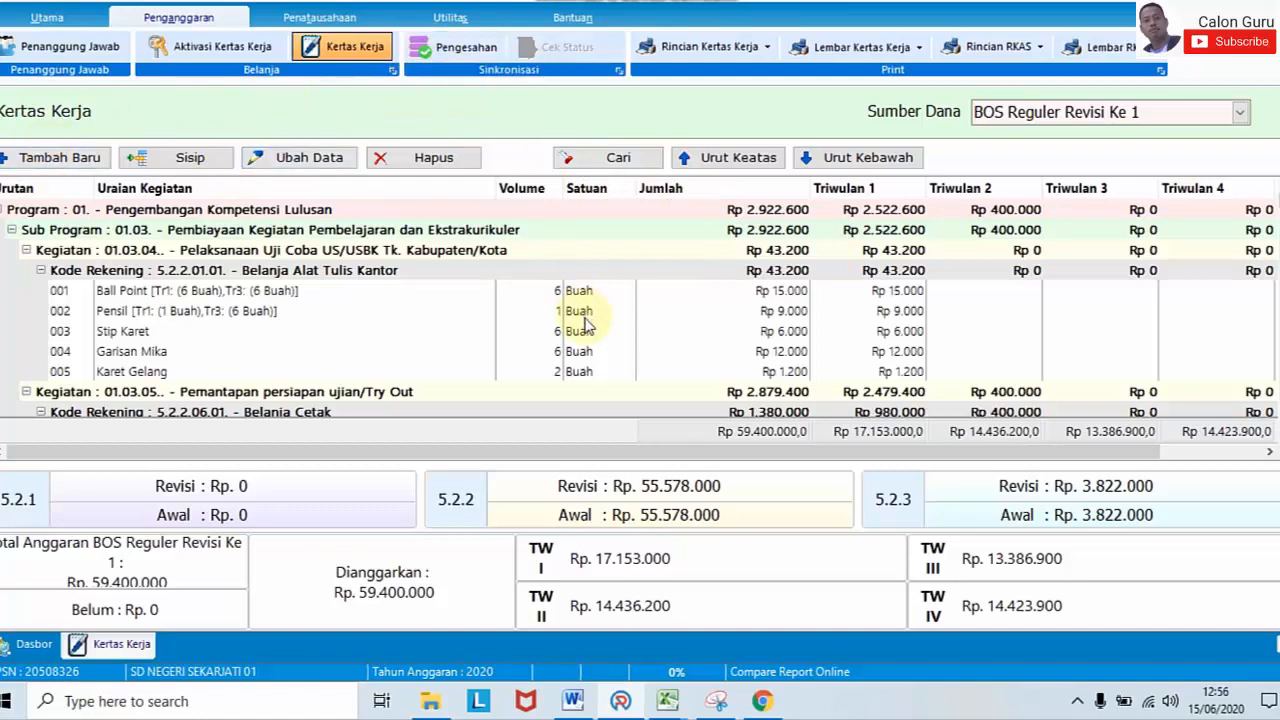
Step: Start the Pengesahan synchronisation with BOS Reguler Revisi Ke 1 as the fund source
click(452, 50)
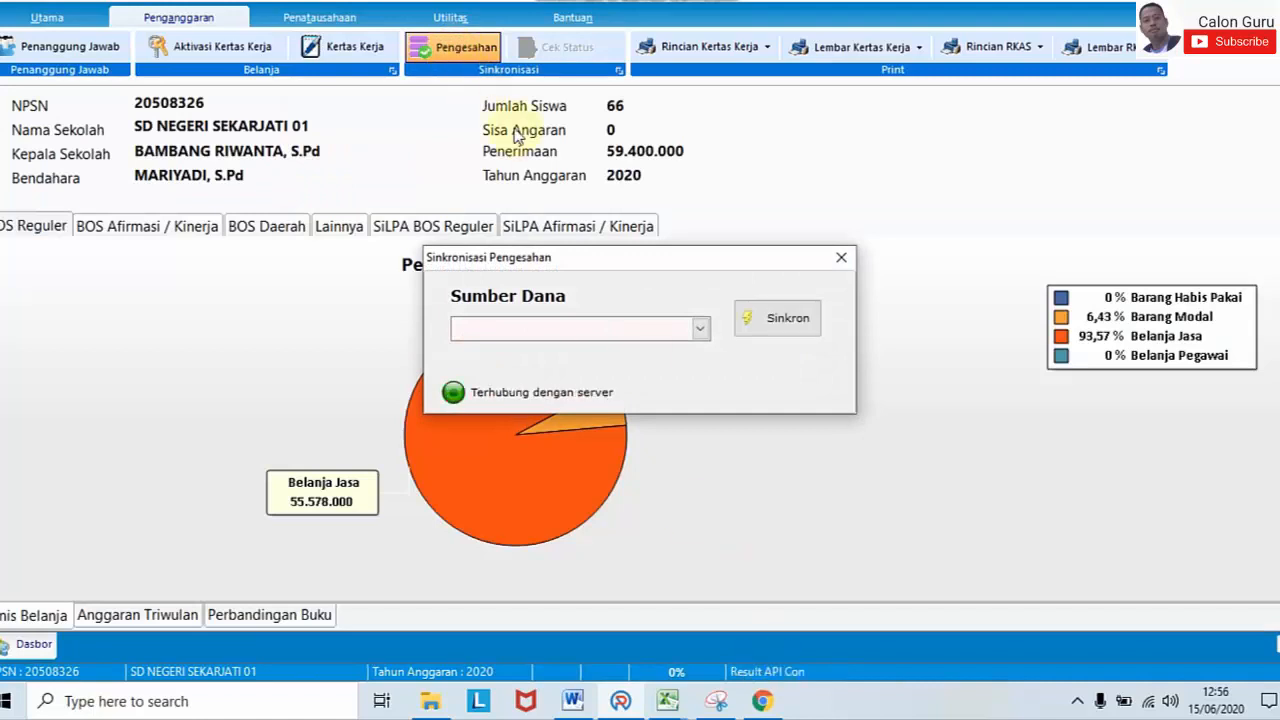
click(700, 330)
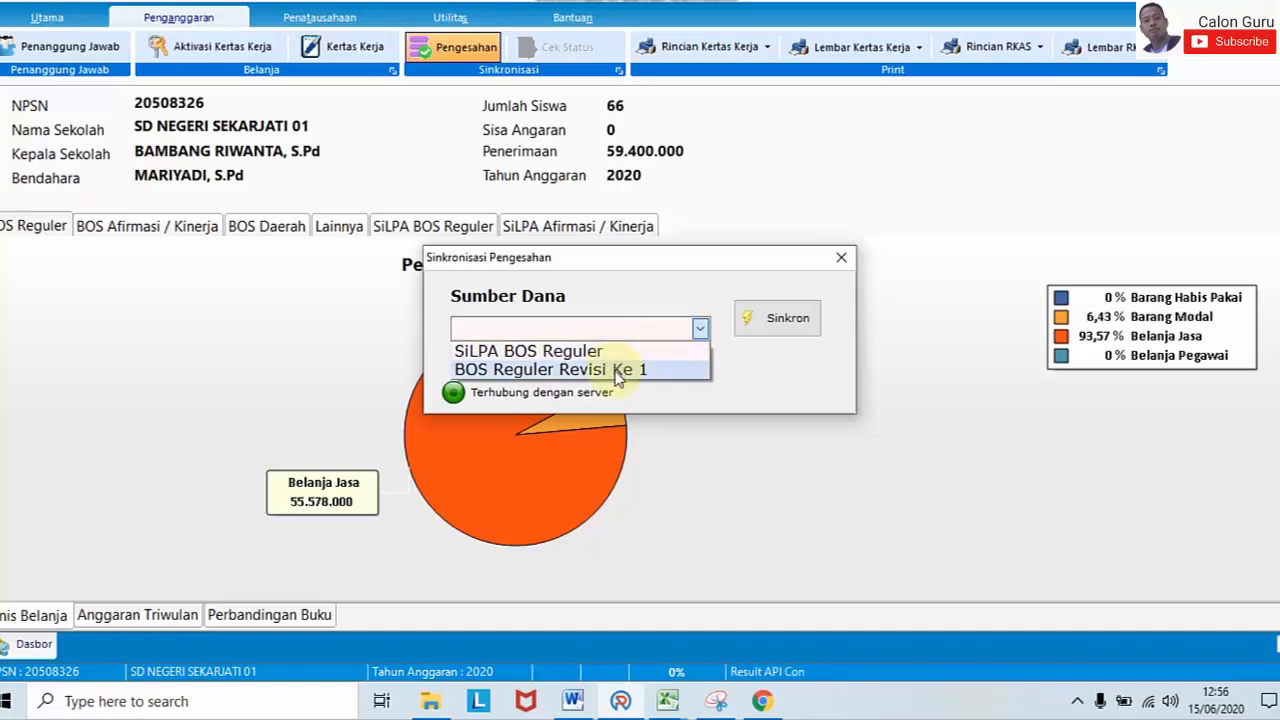
click(617, 372)
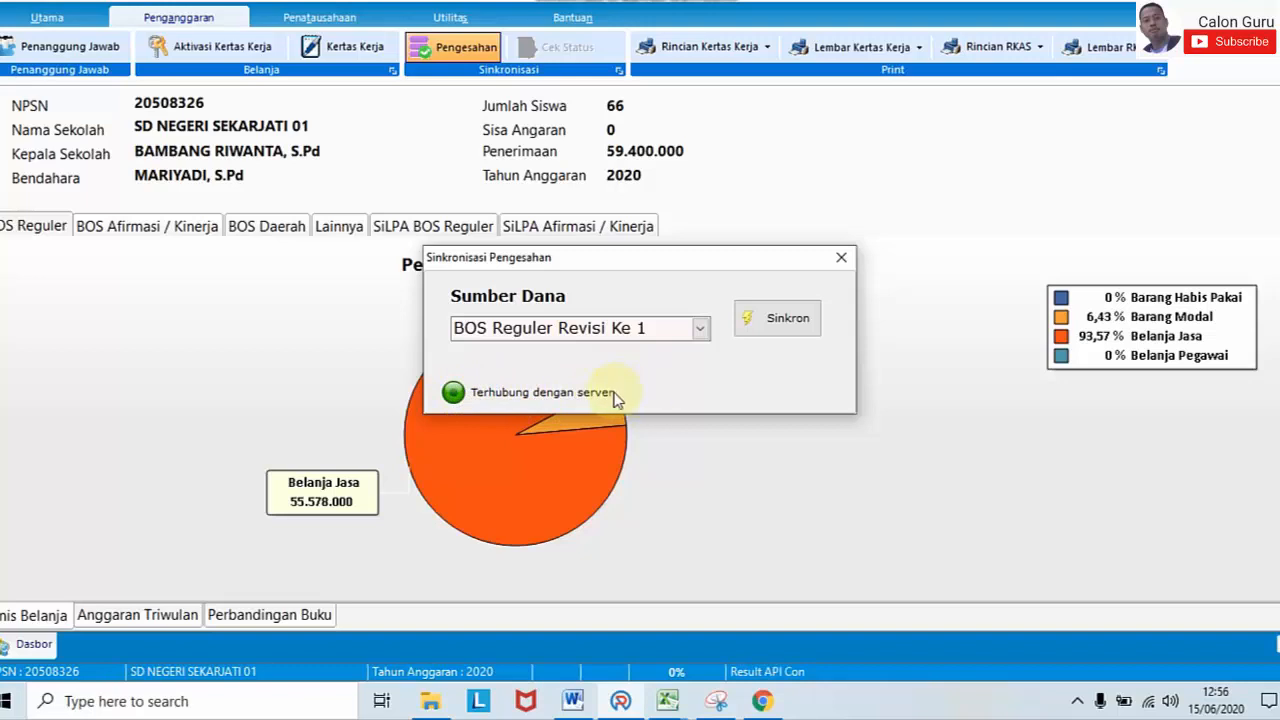
click(796, 315)
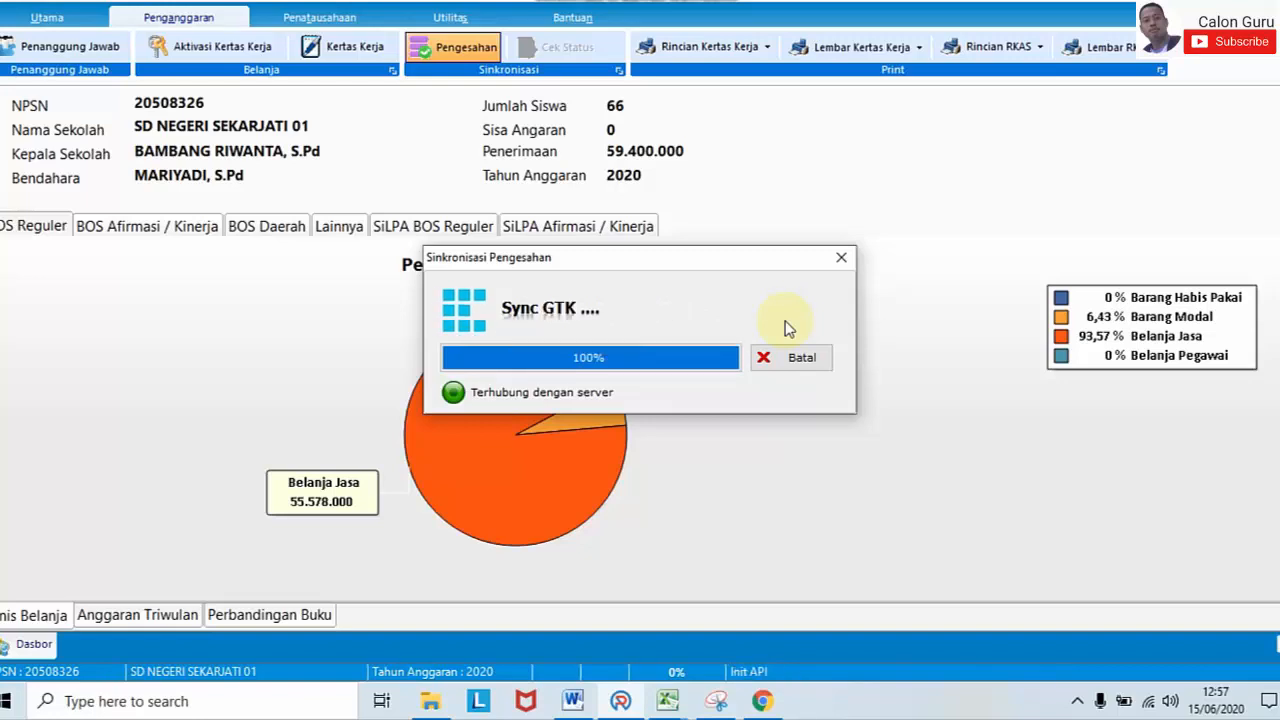
click(785, 318)
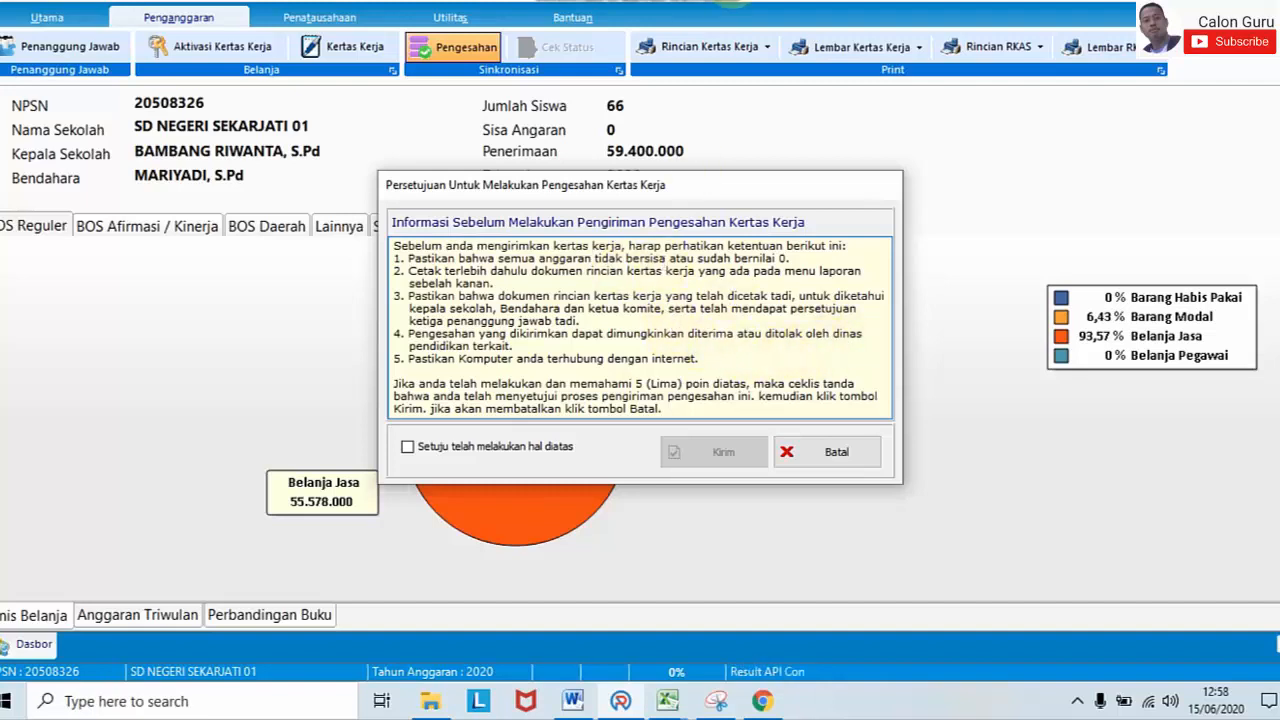
Step: Agree to the conditions for the Kertas Kerja approval request and send it
mouse_move(740, 3)
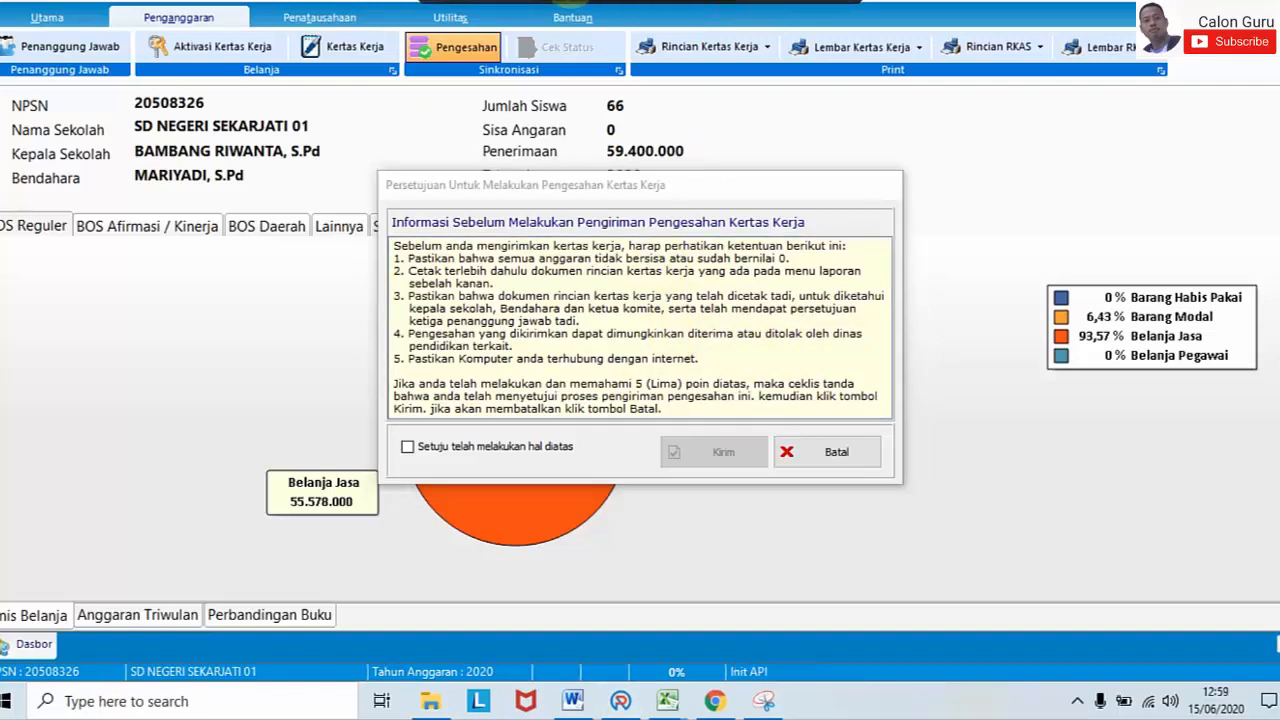
click(409, 450)
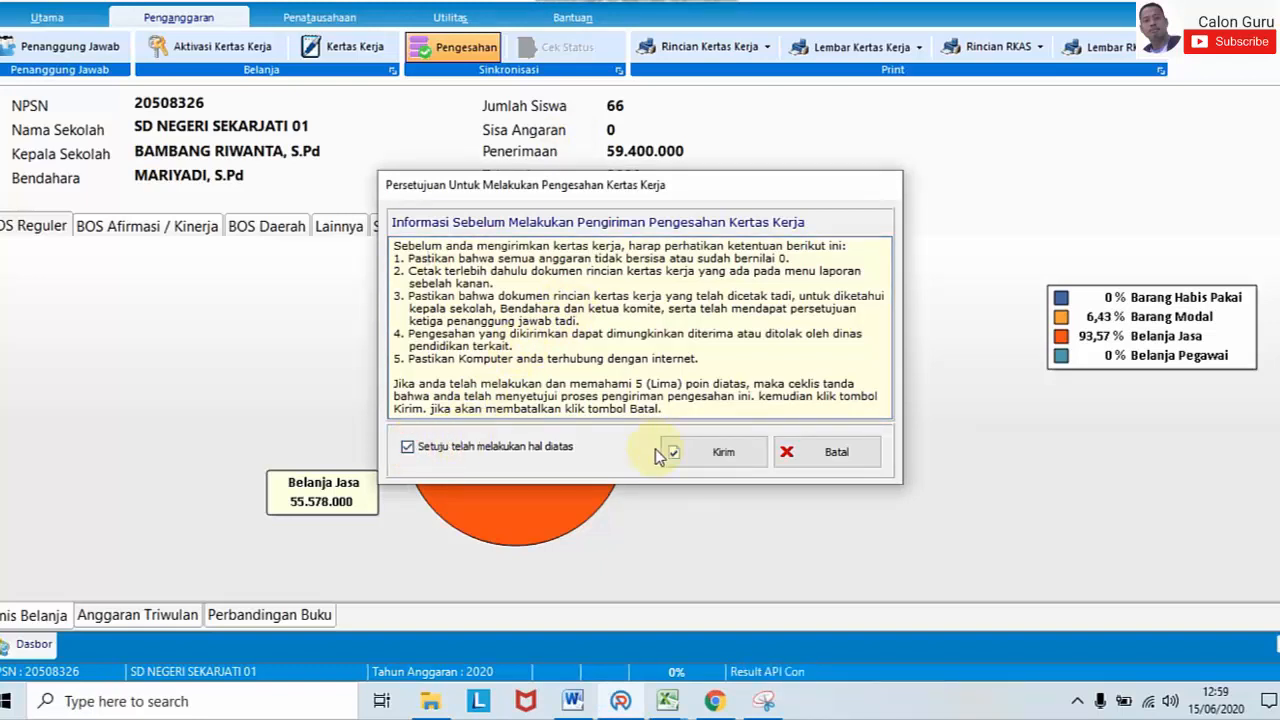
click(706, 457)
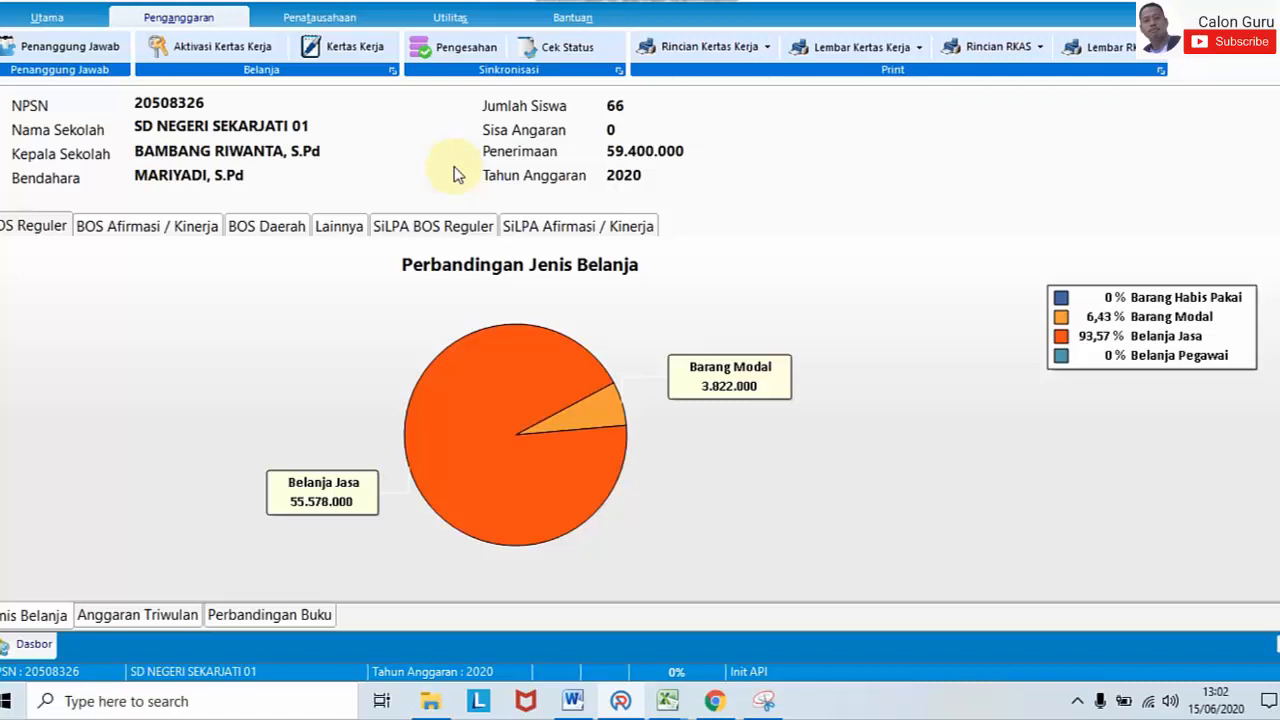
Step: Open the Kertas Kerja for BOS Reguler Revisi Ke 1 and select the Pensil item to check its editing options
click(345, 56)
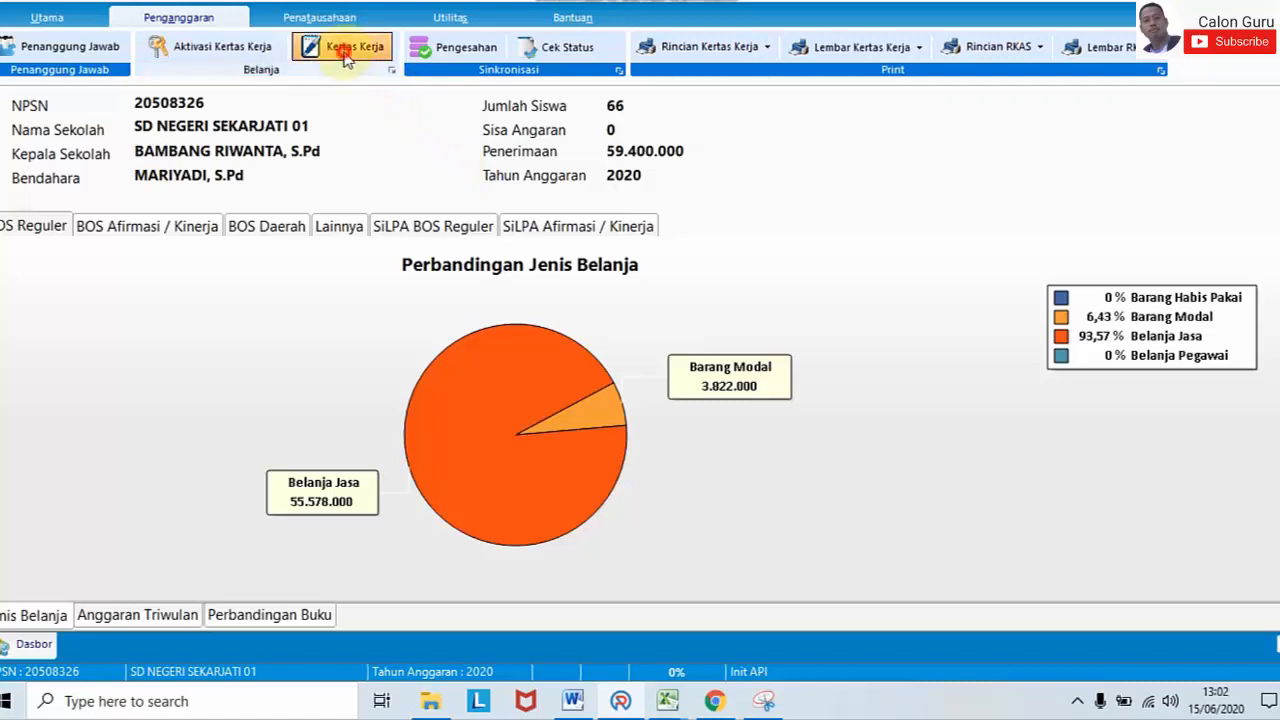
click(1228, 115)
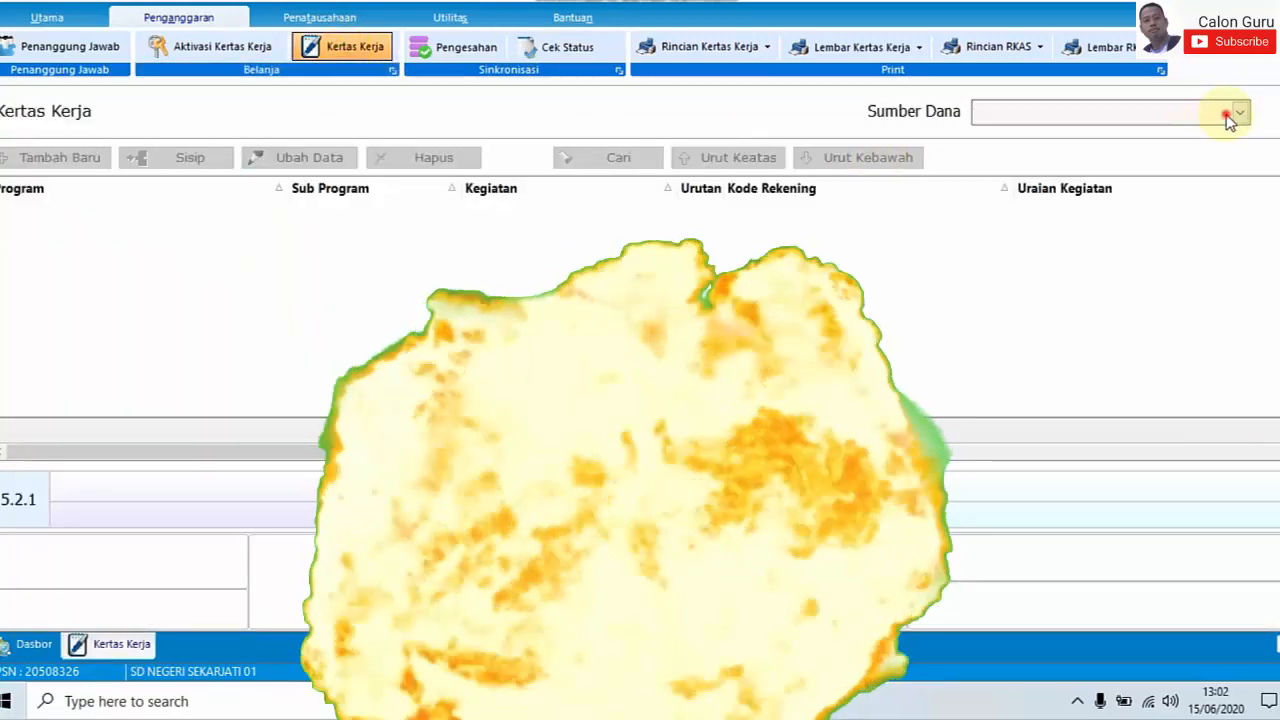
click(1153, 136)
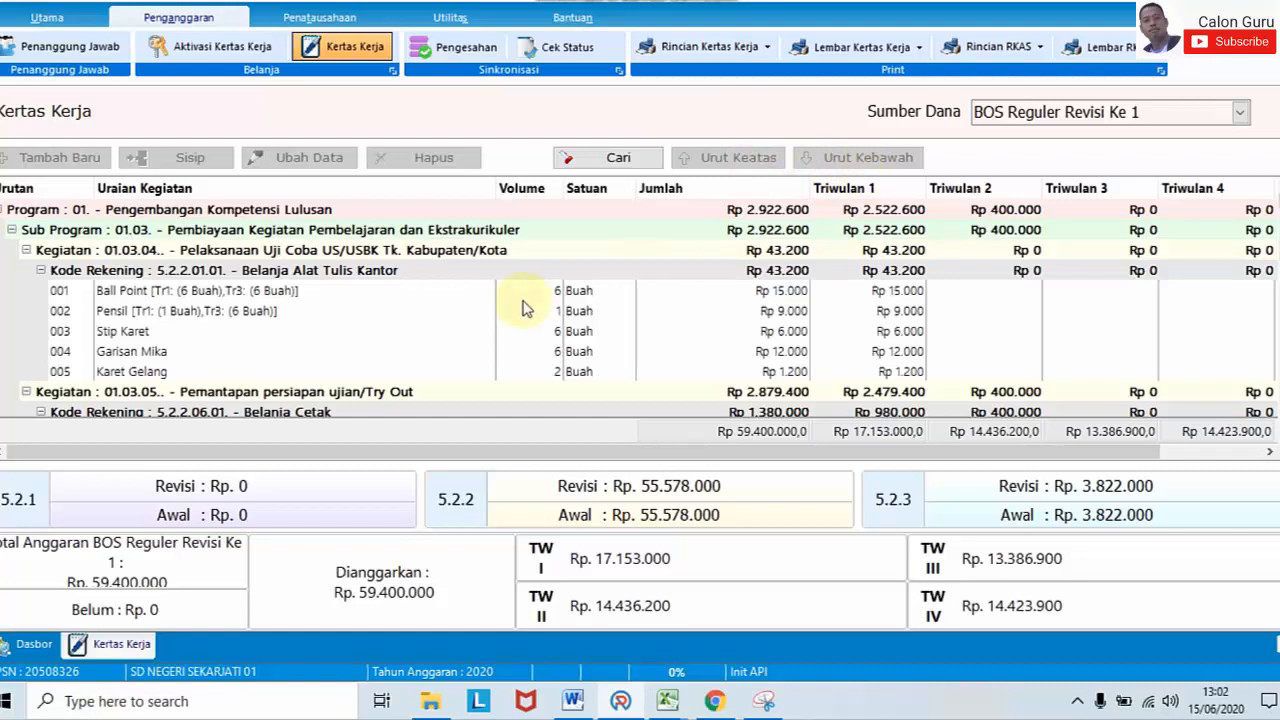
click(397, 311)
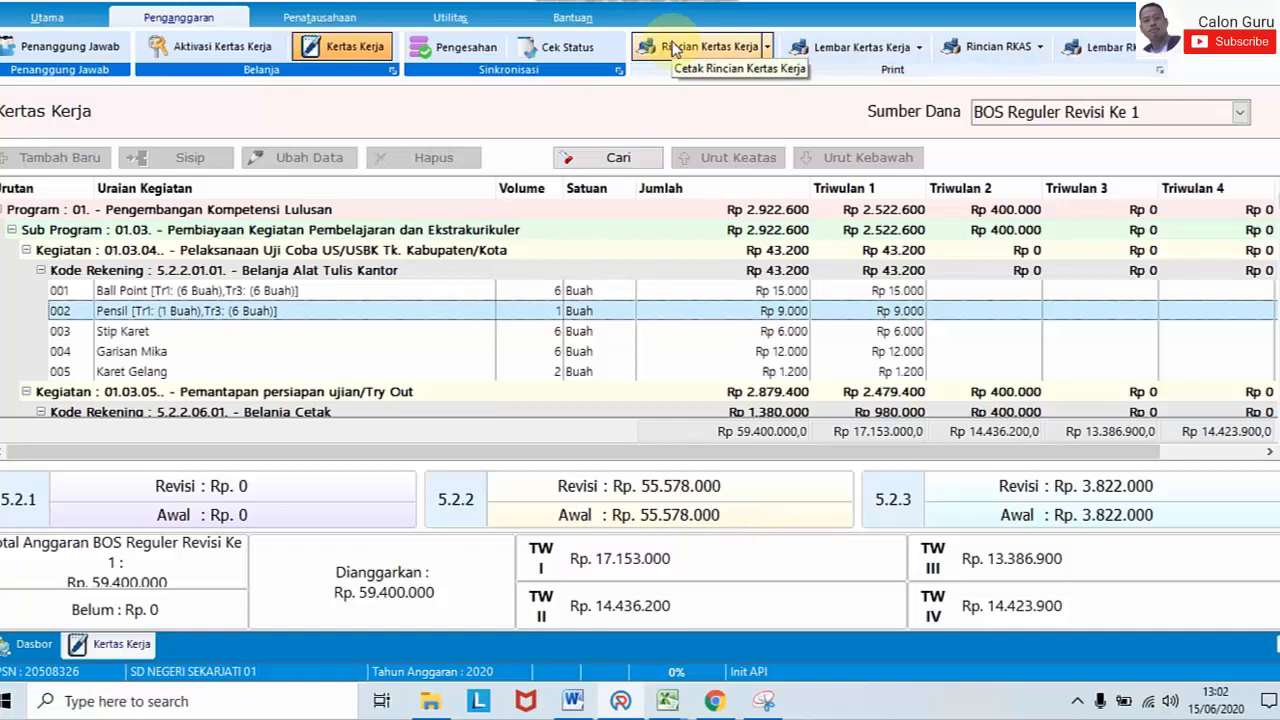
mouse_move(676, 2)
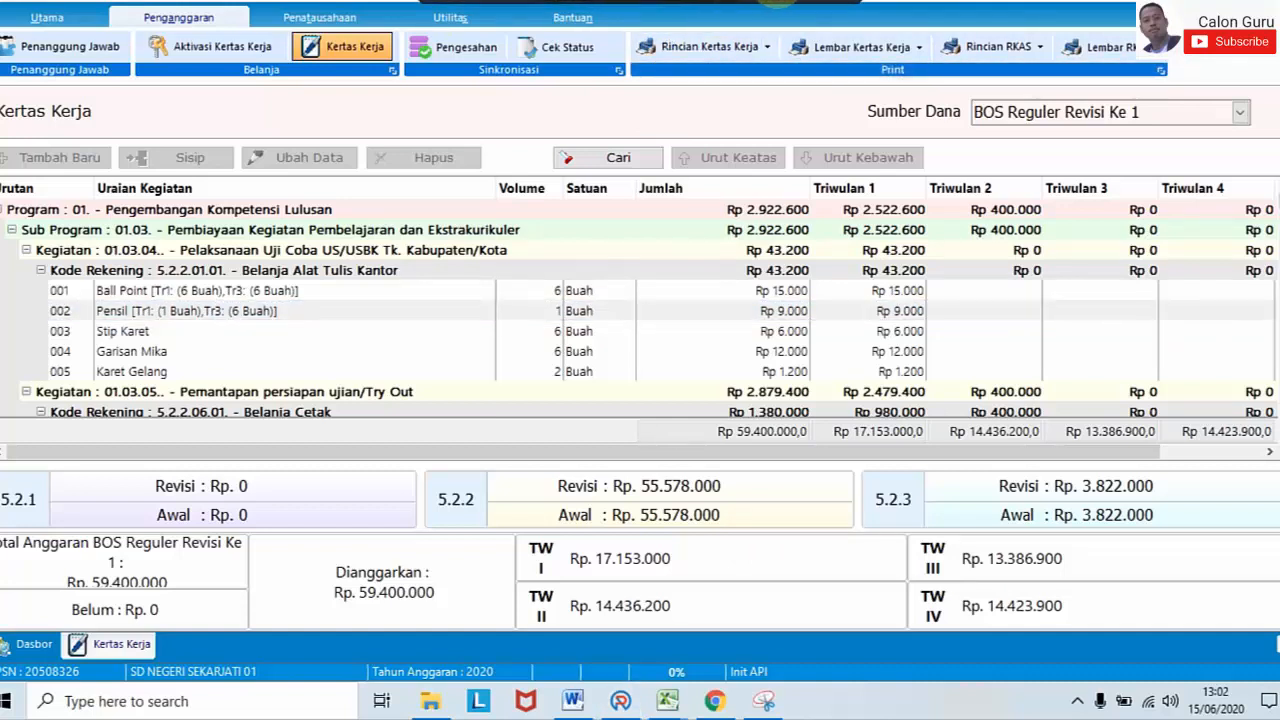